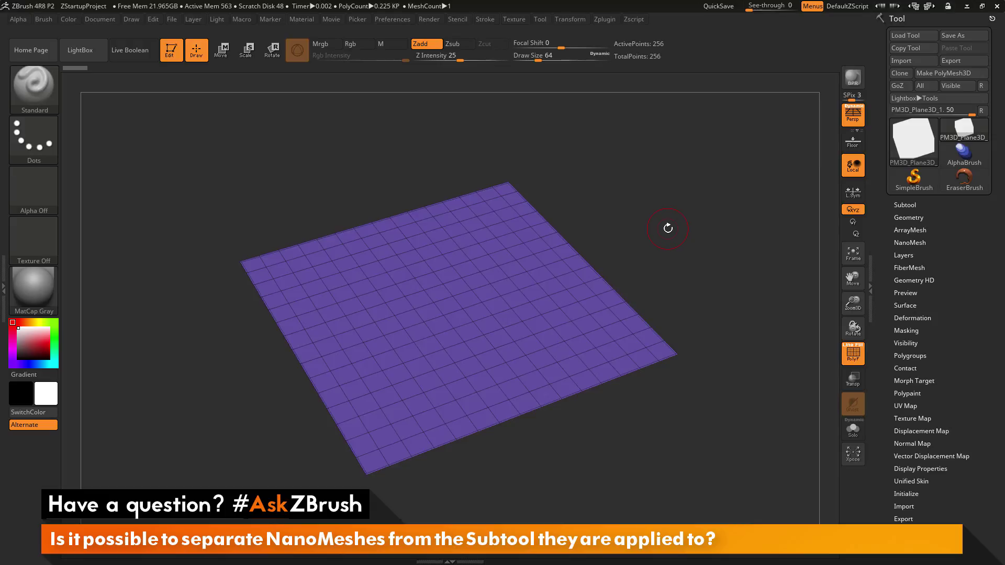
Switch the current brush to IMM ModelKit from the brush palette.
drag(668, 228, 667, 202)
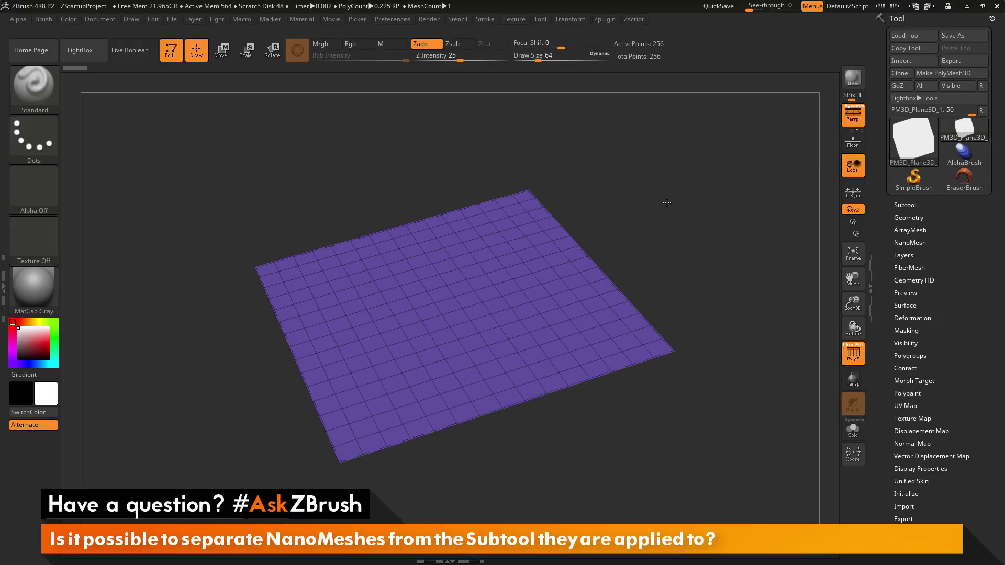
mouse_move(667, 202)
mouse_down()
mouse_move(673, 235)
mouse_move(674, 201)
mouse_move(674, 222)
mouse_move(655, 218)
mouse_up()
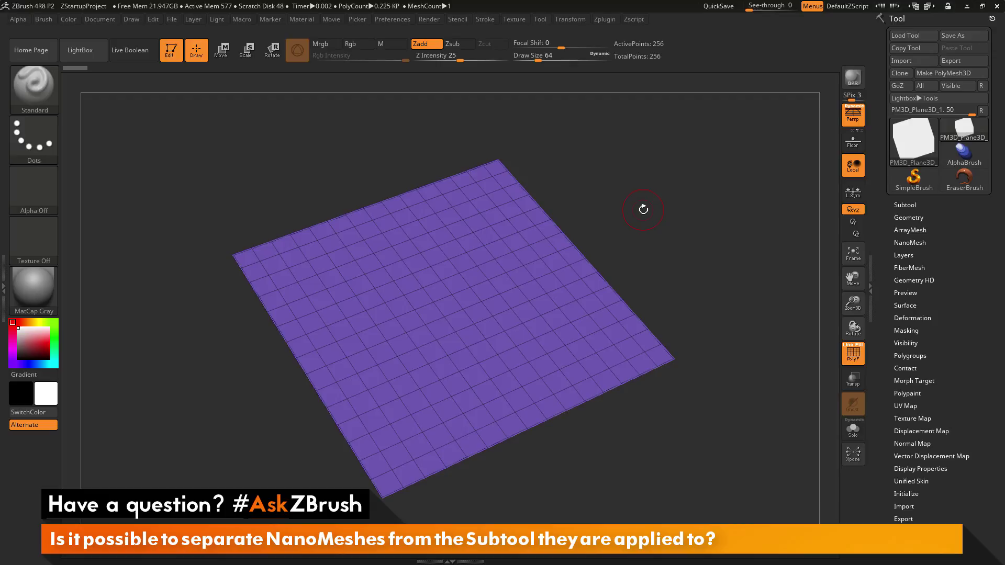
click(39, 99)
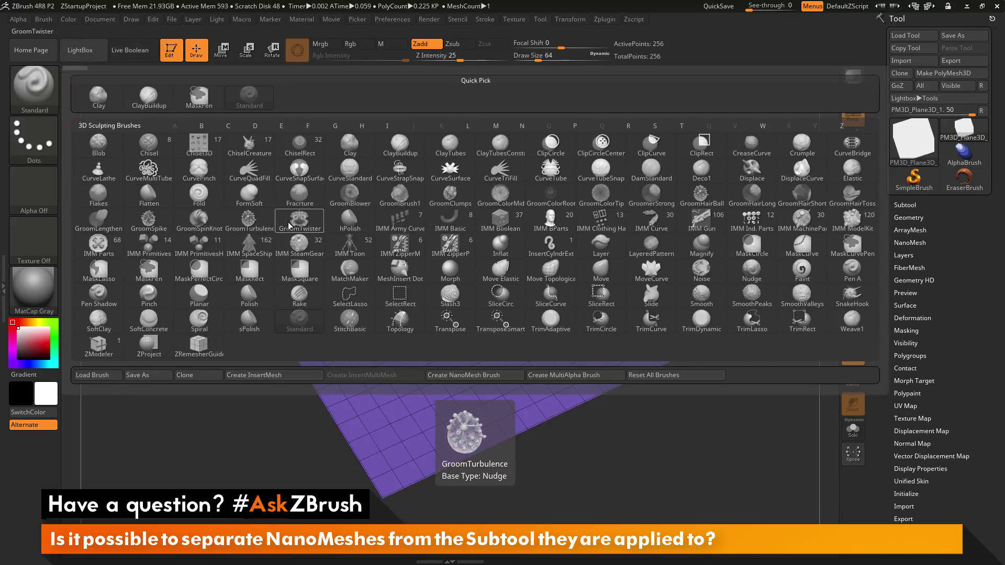
click(853, 222)
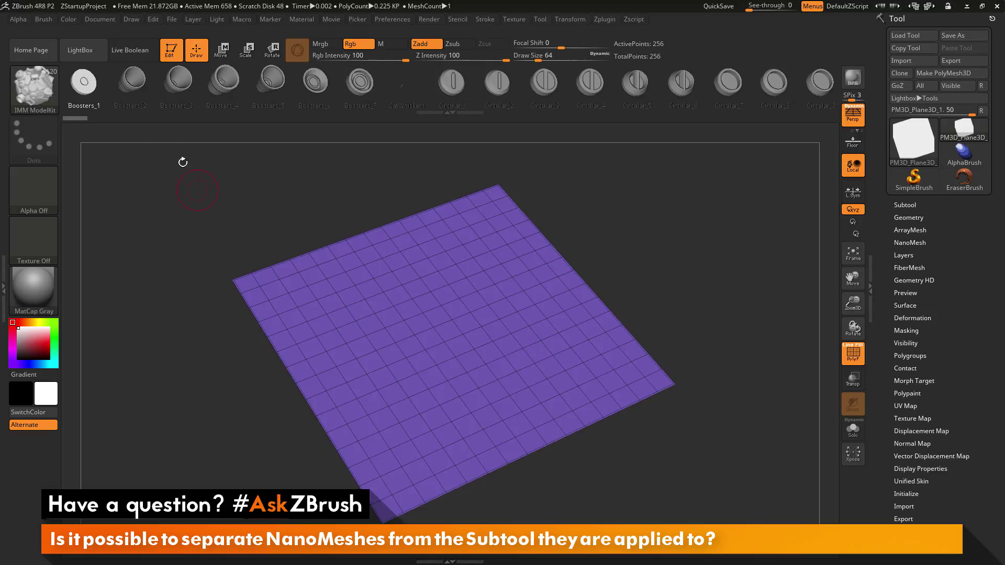
Create a NanoMesh brush from the IMM ModelKit insert brush via Brush > Create.
click(42, 21)
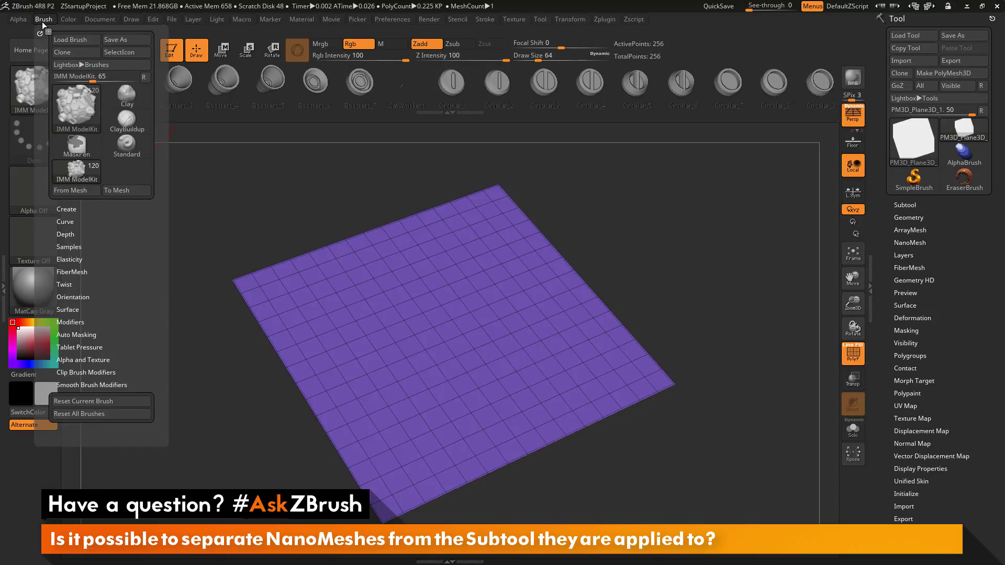
click(78, 209)
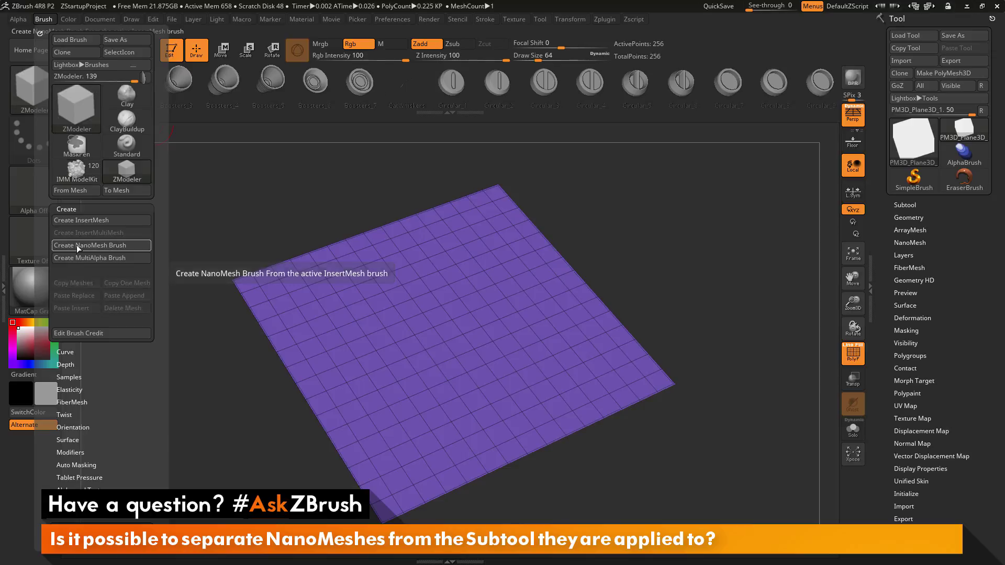
click(76, 245)
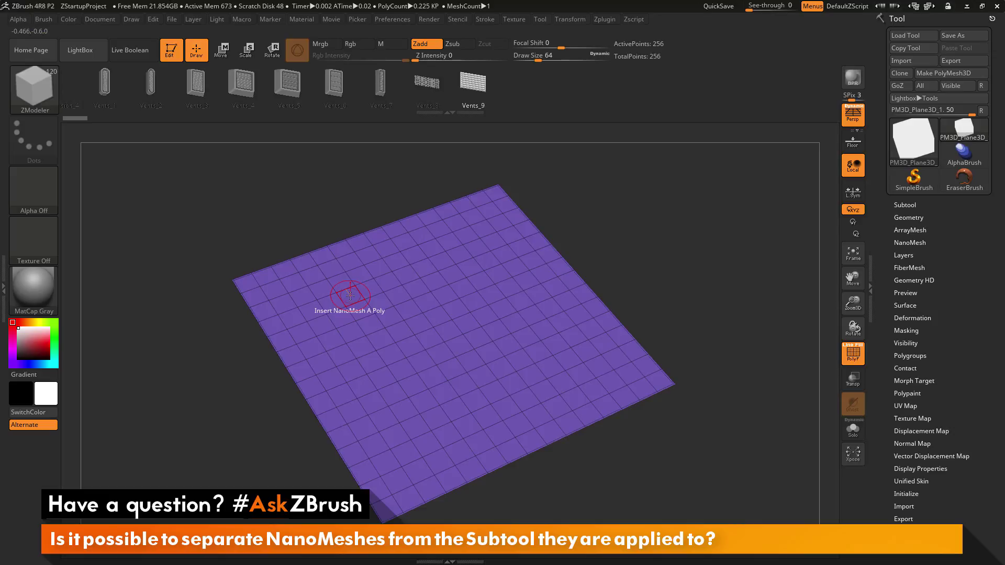
drag(351, 295, 377, 319)
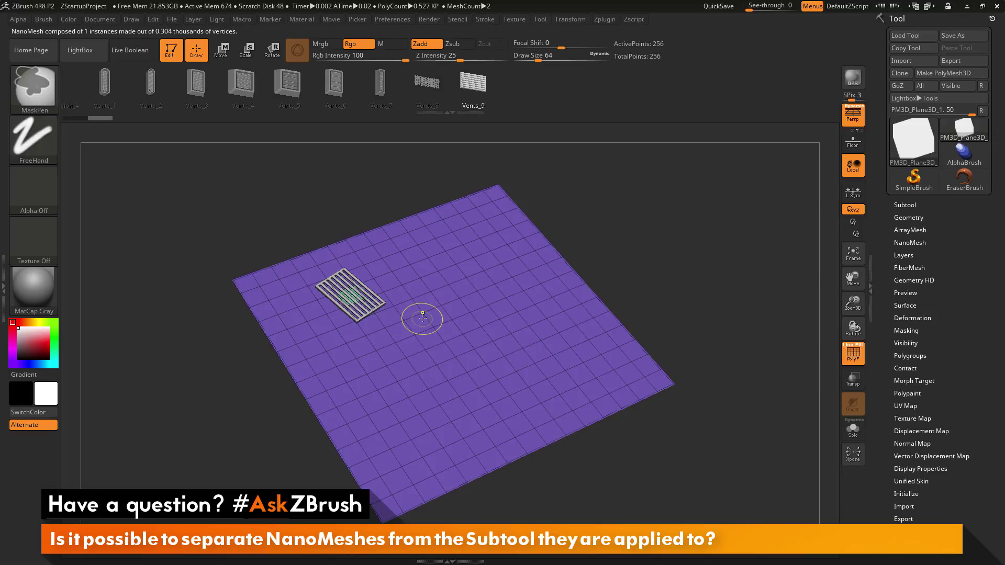
key(ctrl+z)
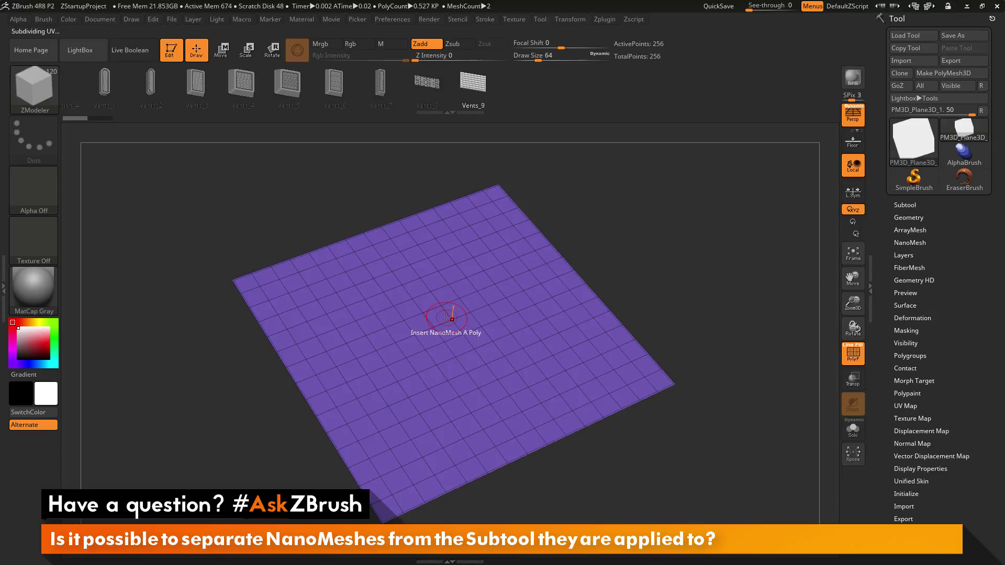
key(m)
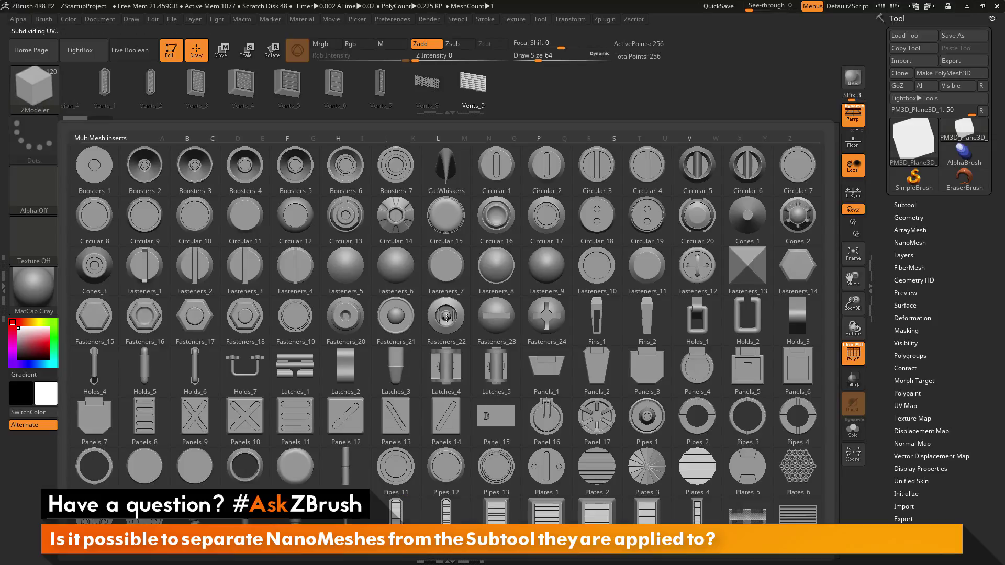
Make Holds_6 the NanoMesh part, test-place one handle, then undo it.
click(197, 367)
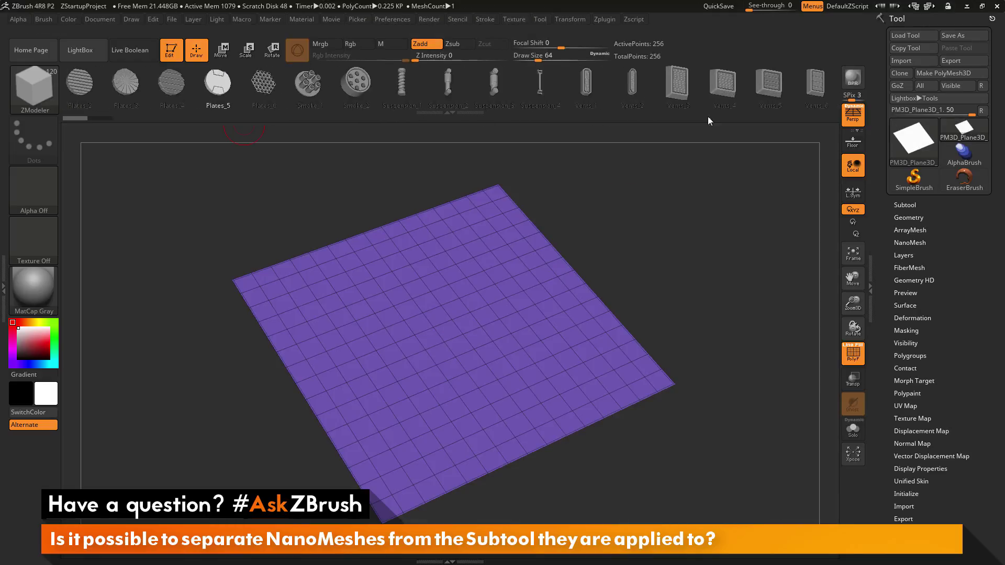
click(245, 83)
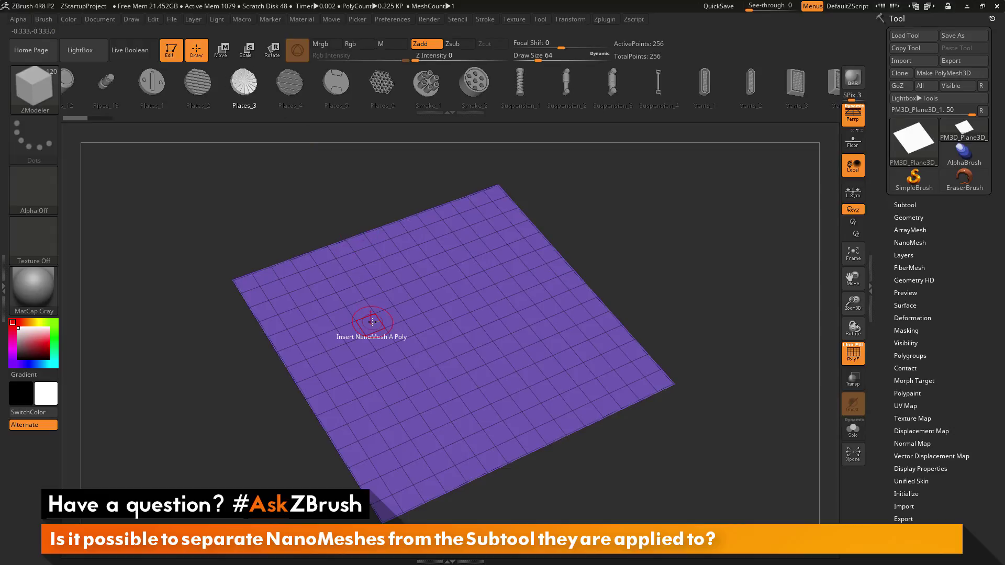
key(m)
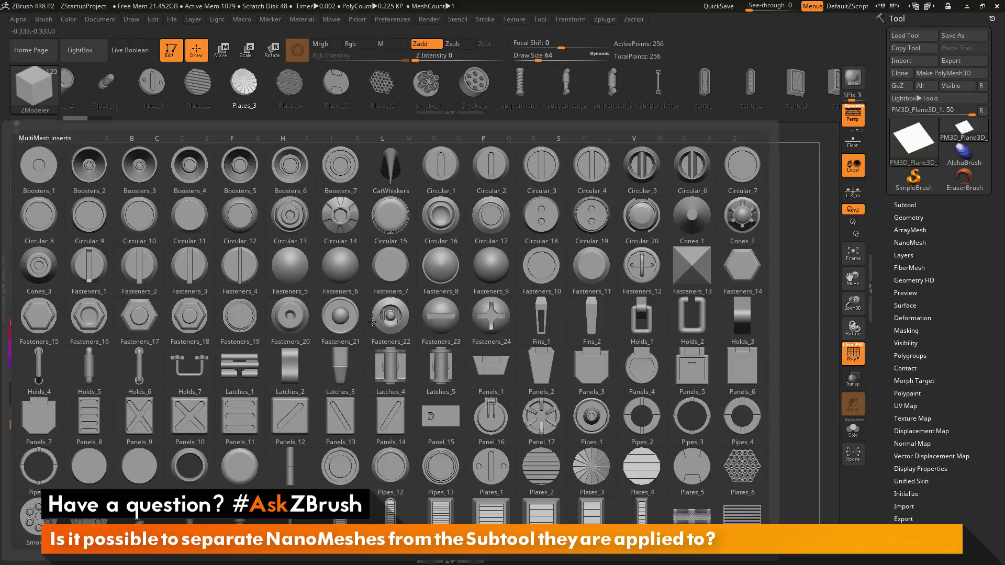
click(142, 378)
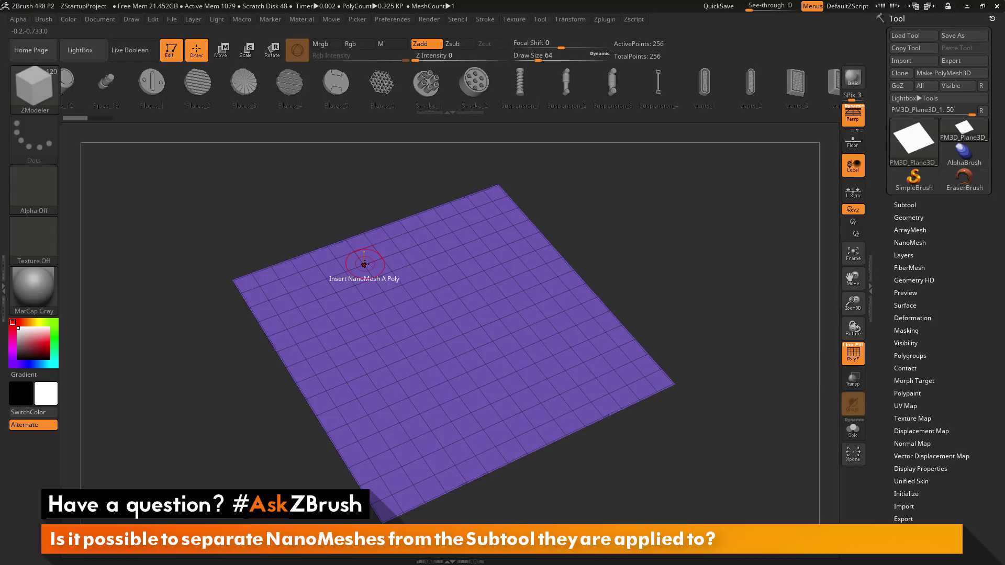
drag(458, 252, 502, 313)
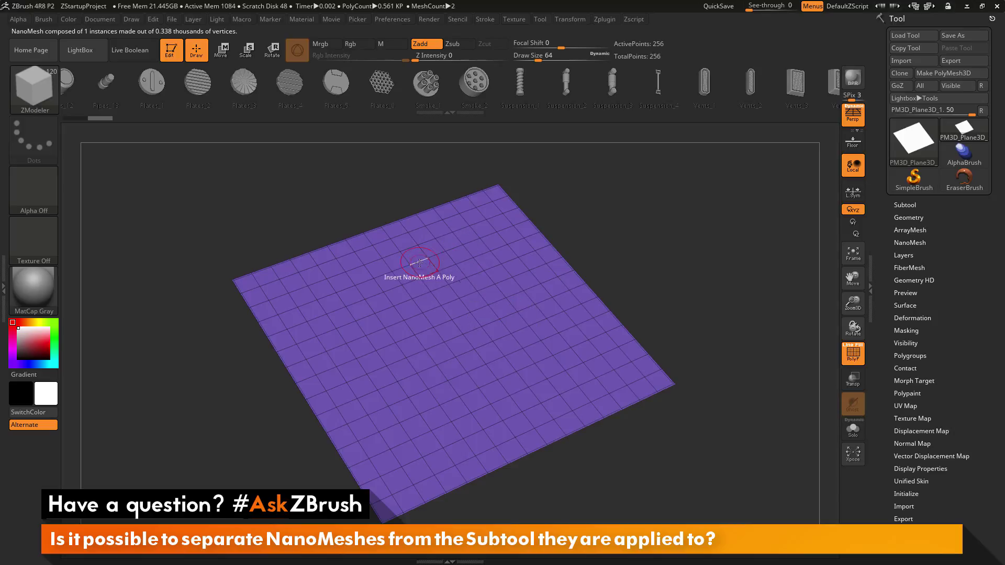
key(ctrl+z)
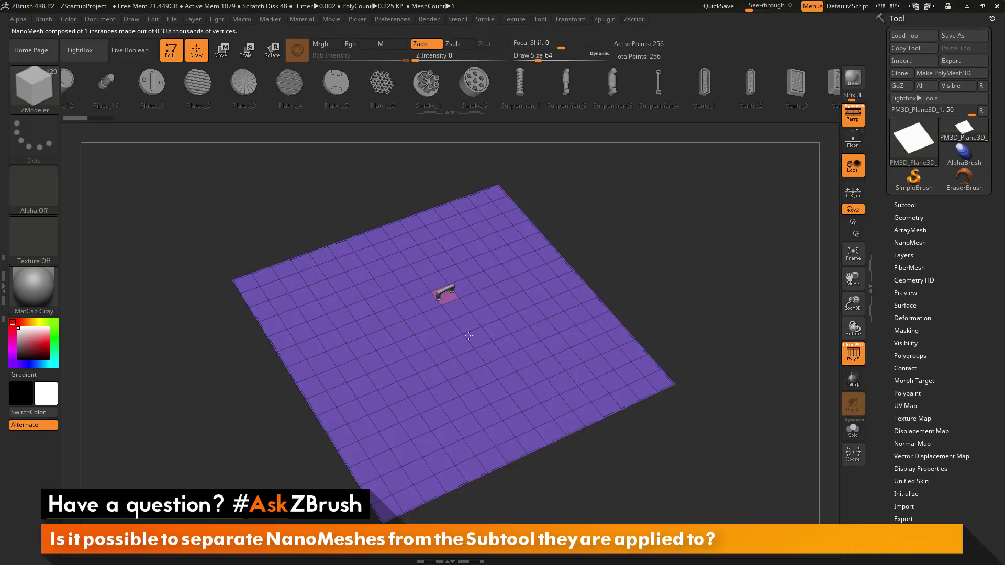
Fill all 225 plane polygons with sized Holds_6 handles and view them top-down.
drag(492, 356, 497, 322)
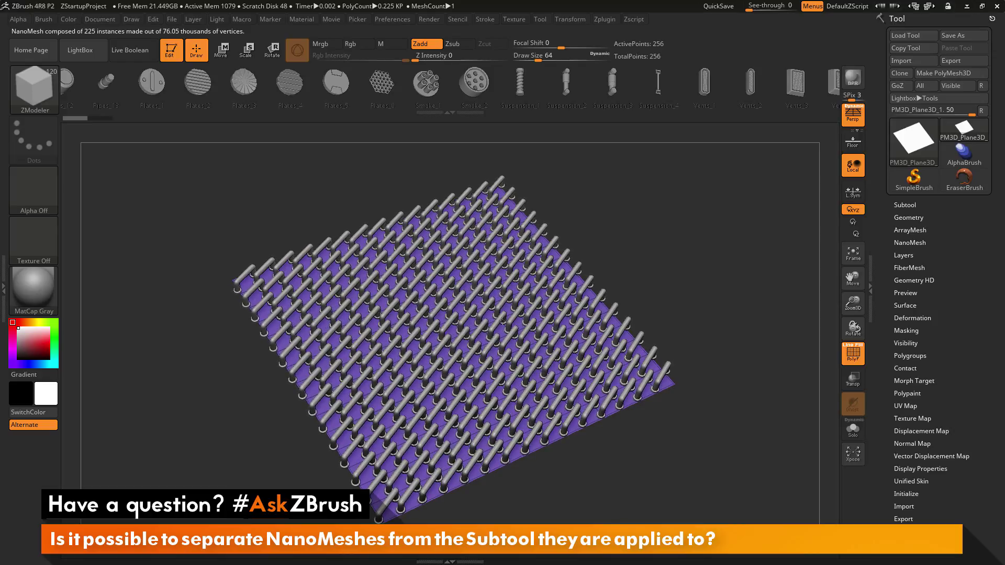
mouse_move(696, 250)
mouse_down()
mouse_move(691, 300)
mouse_move(696, 276)
mouse_move(673, 274)
mouse_move(685, 257)
mouse_up()
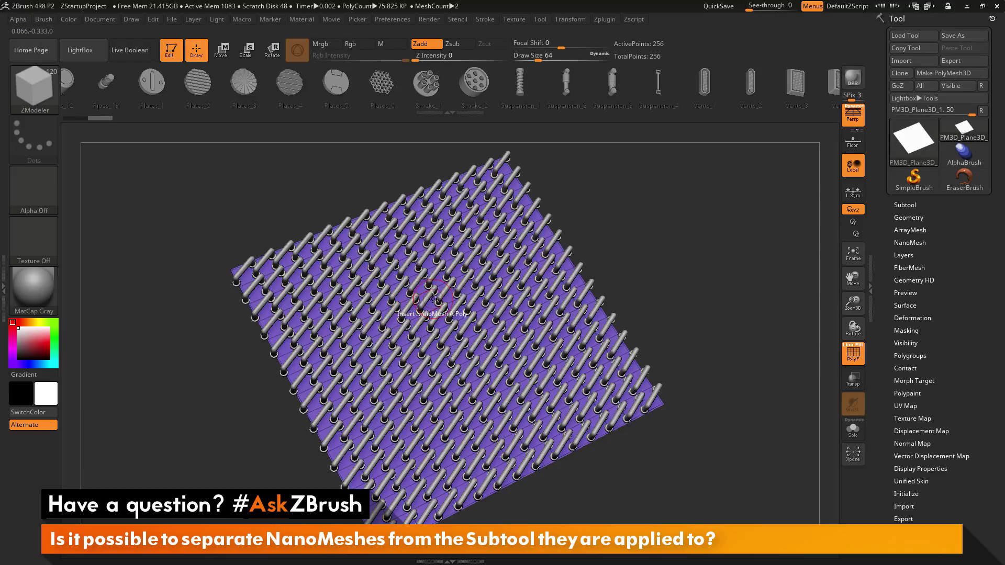
Add sized Fasteners_7 round heads on every polygon as a second NanoMesh.
key(m)
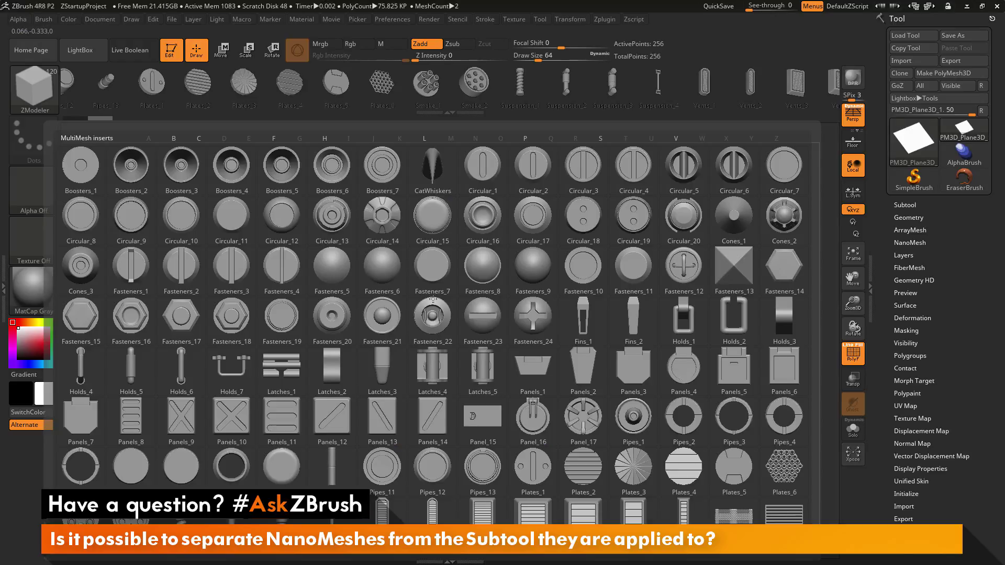
click(434, 271)
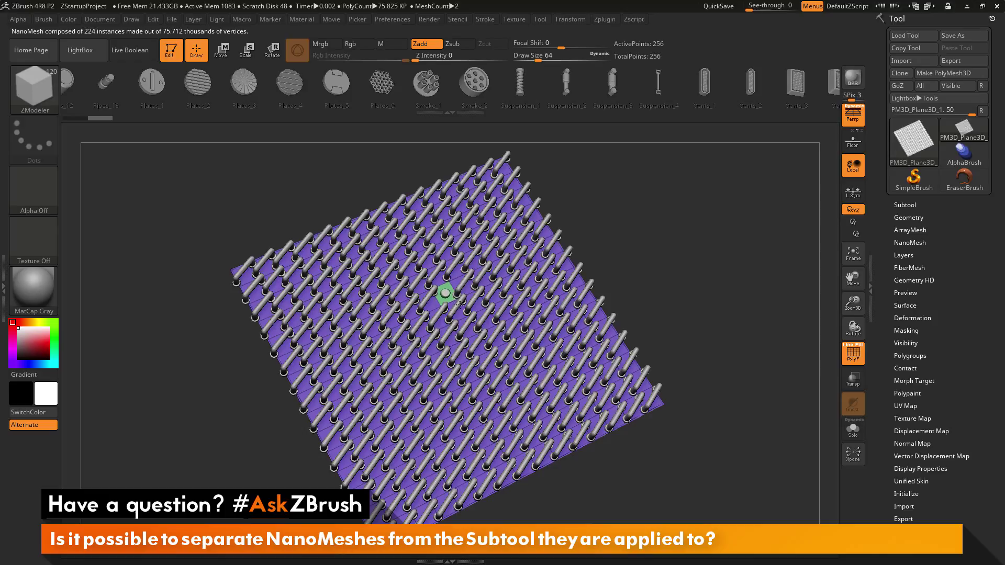
click(461, 312)
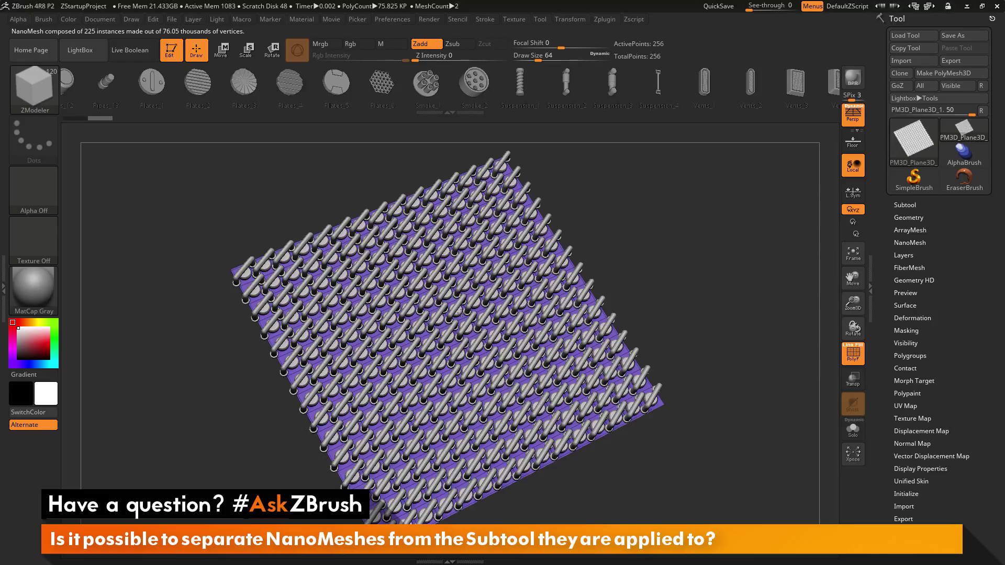
drag(459, 313, 456, 323)
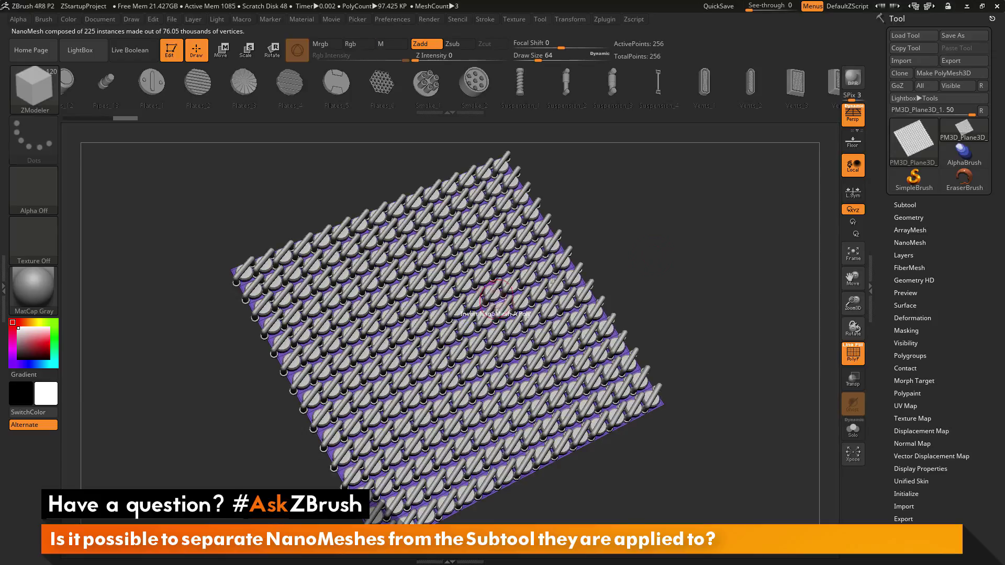
drag(689, 306, 578, 303)
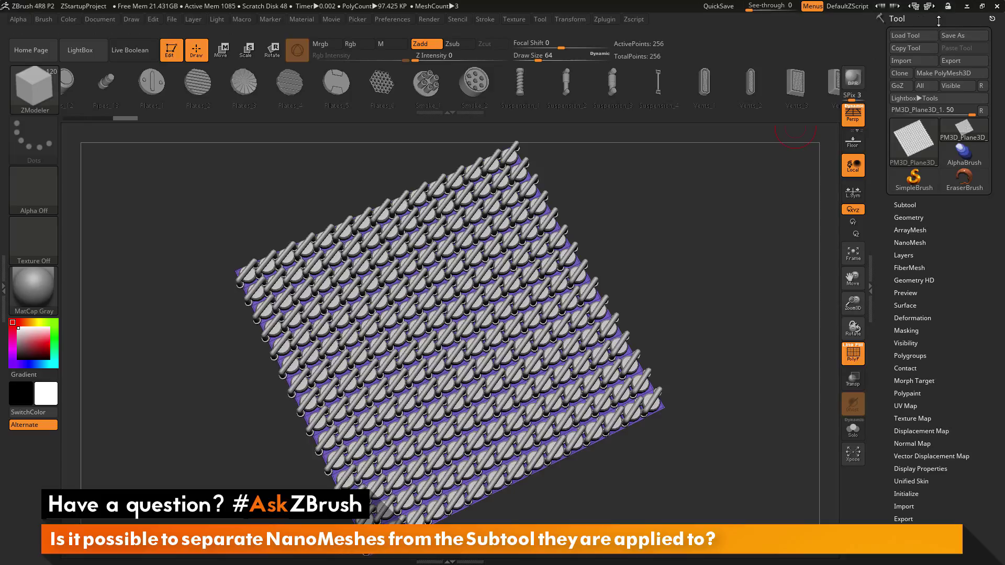
Enable Hide Others, preview Fasteners at Index 1, then return to Holds at Index 0.
click(914, 243)
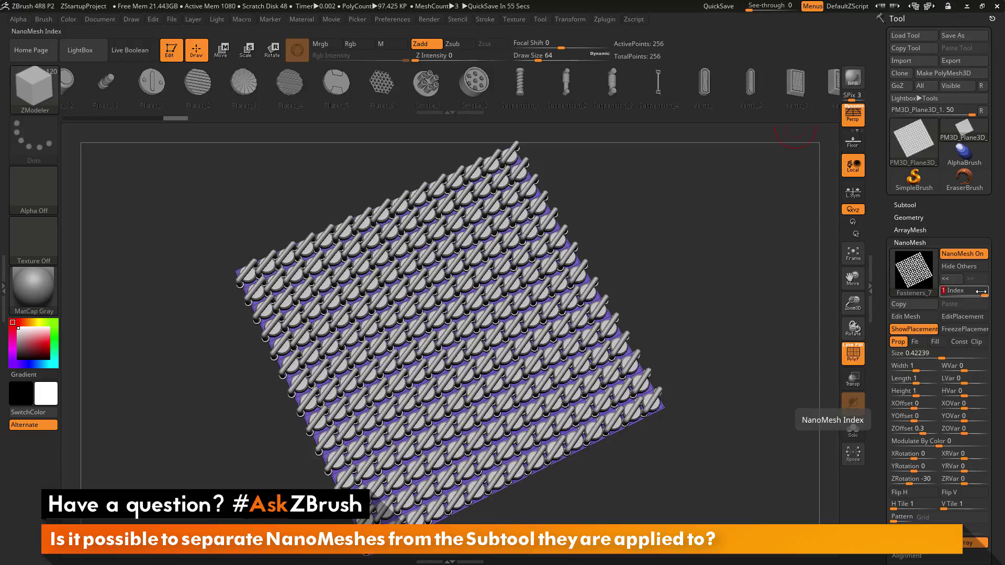
drag(981, 291, 944, 293)
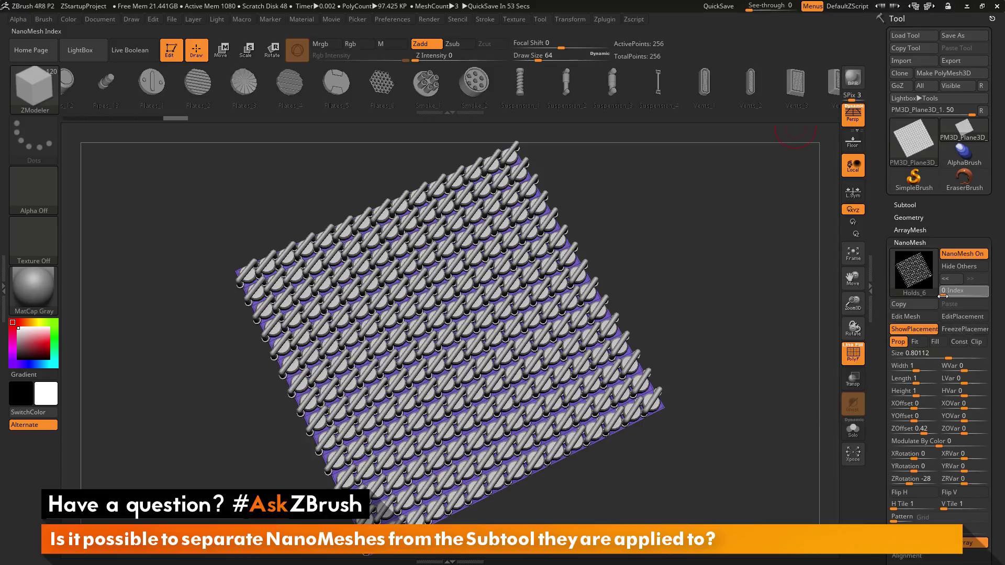
click(952, 268)
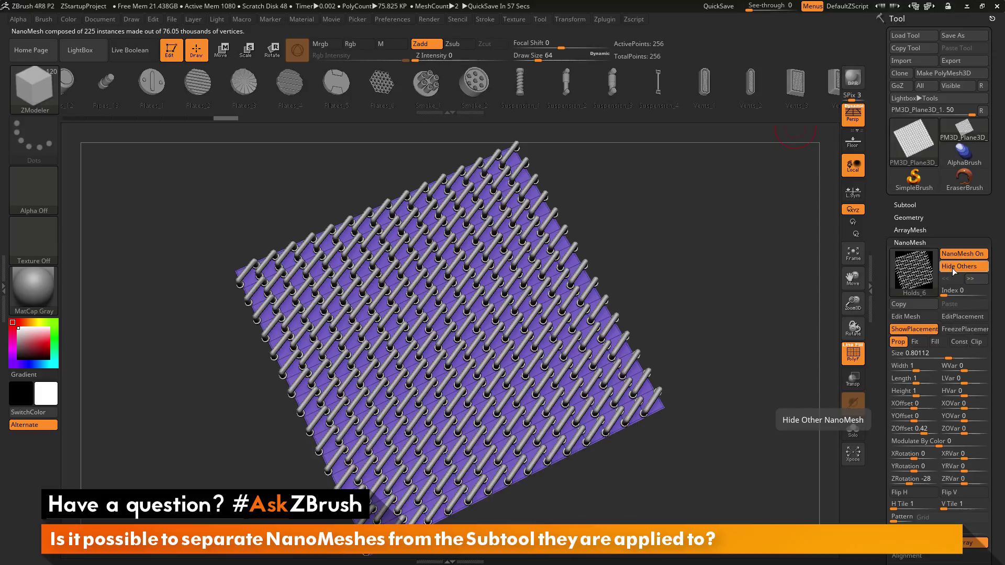
drag(948, 291, 977, 289)
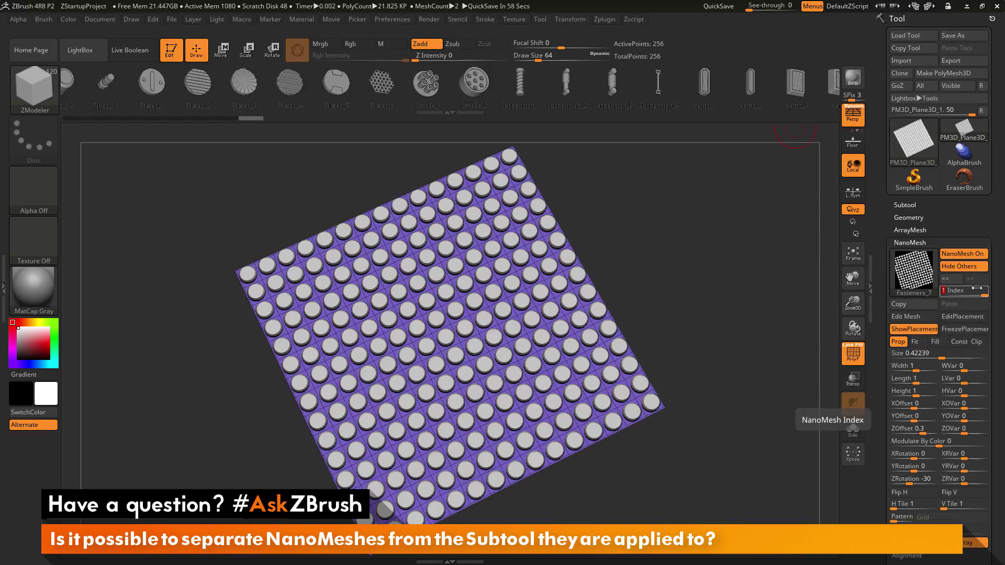
drag(976, 289, 956, 294)
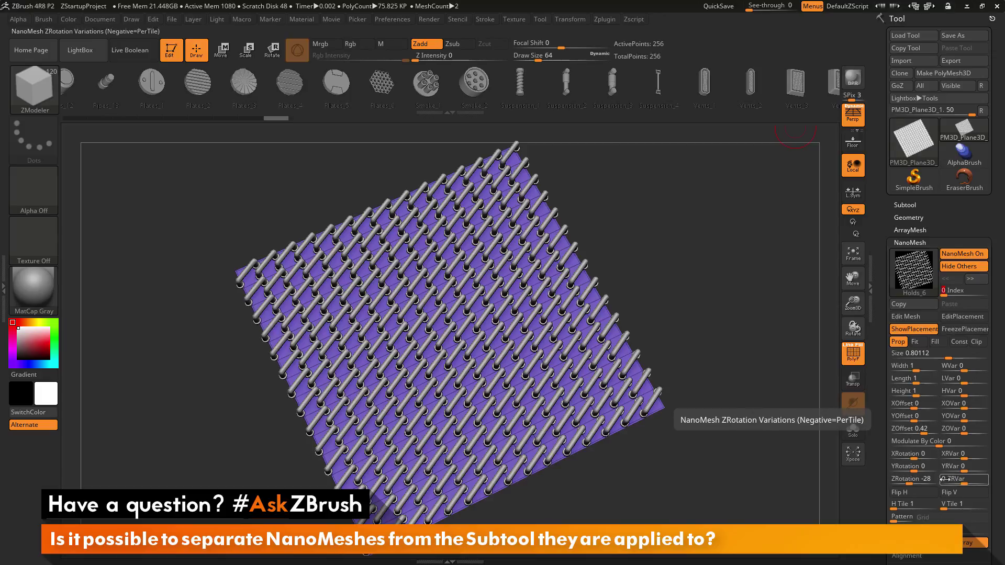
Set the Holds NanoMesh ZRVar to 32 and inspect the scattered handles.
drag(965, 482, 977, 482)
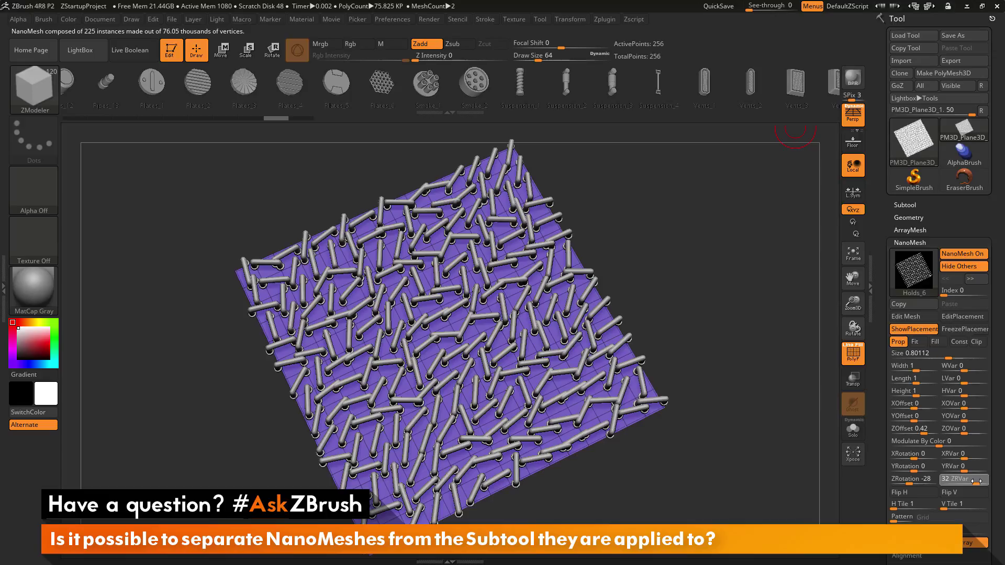
drag(606, 427, 753, 355)
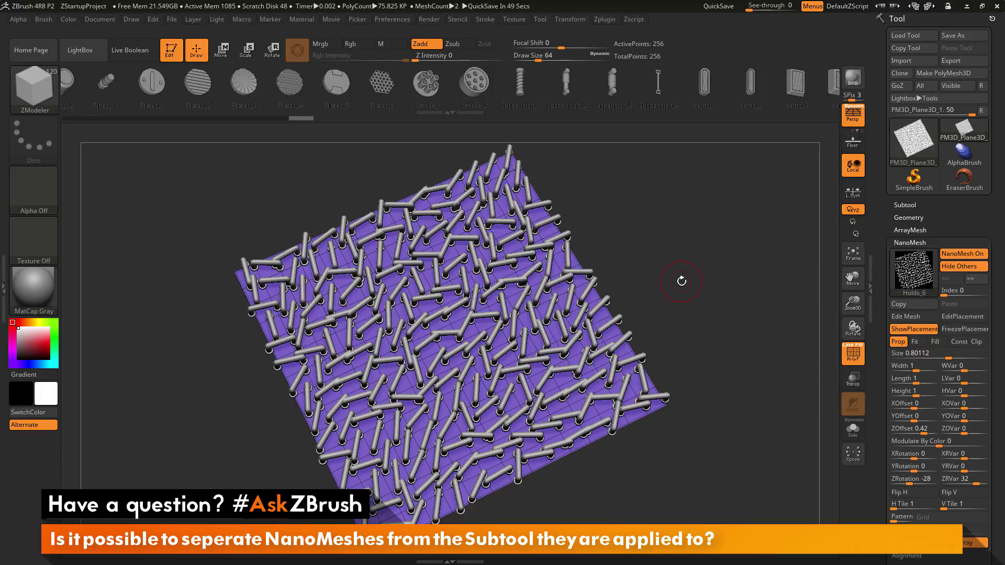
Hide placement polygons, set ZRVar 8 with smaller size, then show Index 1 with Hide Others off.
click(908, 329)
mouse_move(726, 384)
mouse_down()
mouse_move(718, 285)
mouse_move(720, 401)
mouse_move(741, 399)
mouse_move(726, 403)
mouse_up()
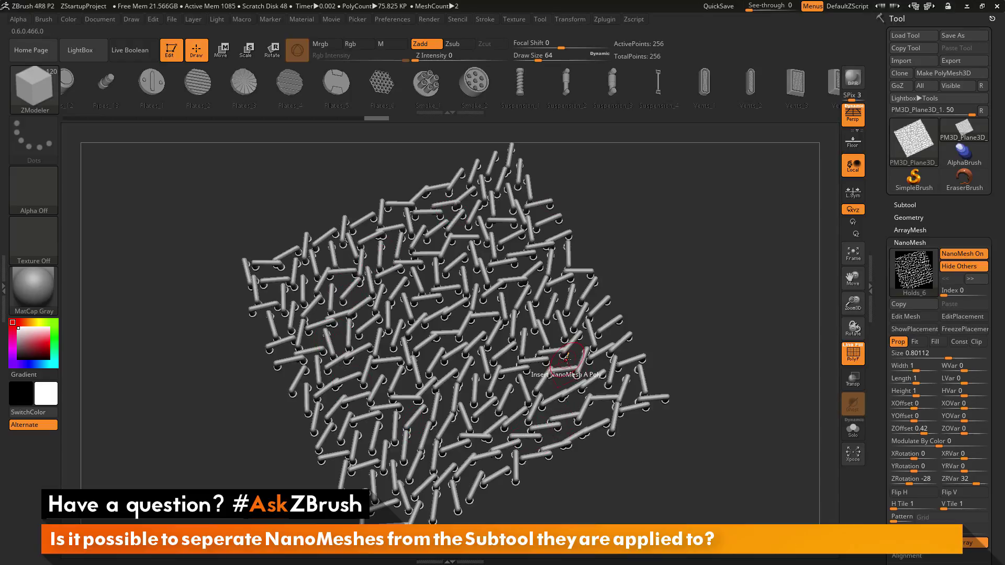
drag(974, 480, 969, 483)
drag(945, 354, 947, 358)
click(970, 278)
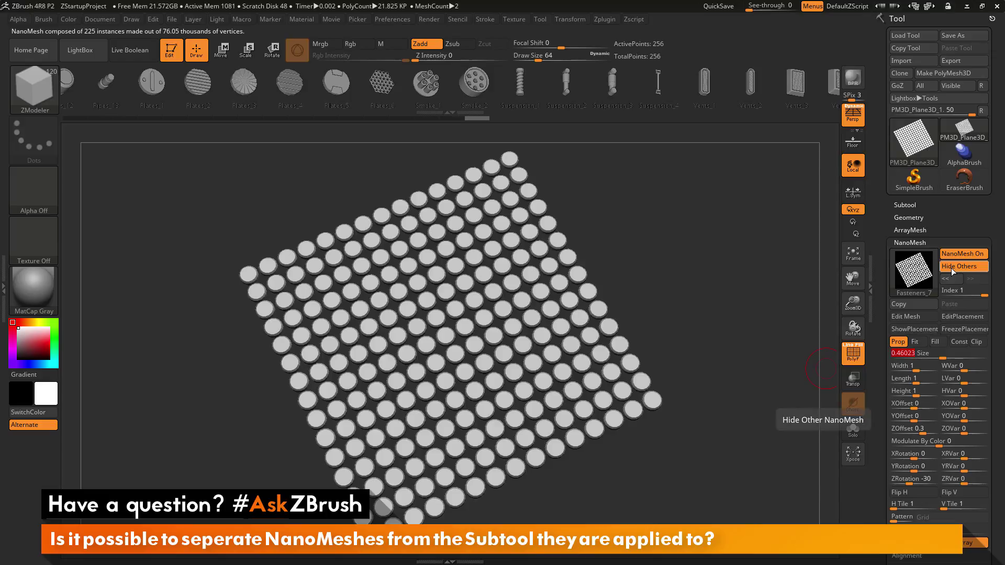
click(950, 268)
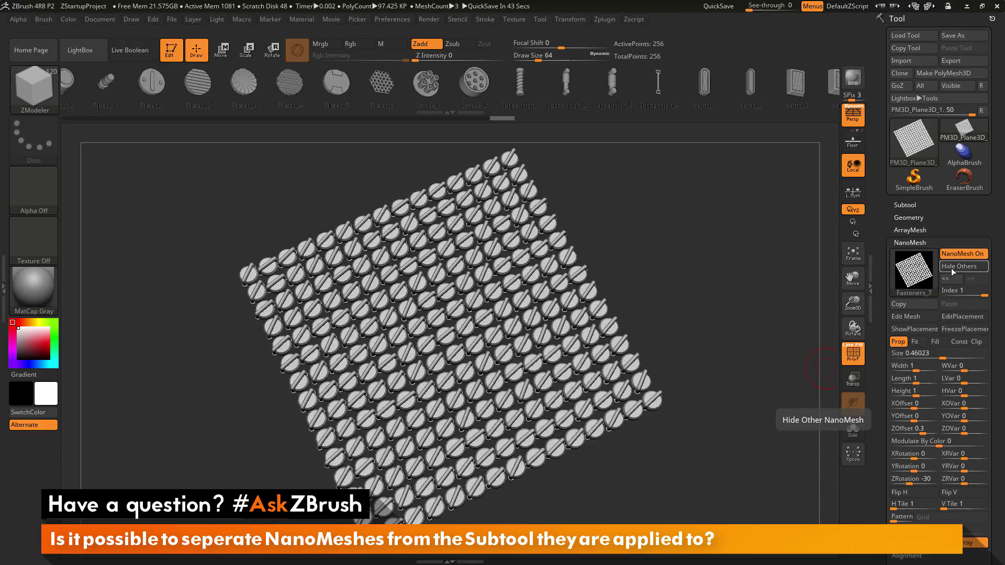
Turn Hide Others on, return to Holds at Index 0, and re-enable ShowPlacement.
click(952, 267)
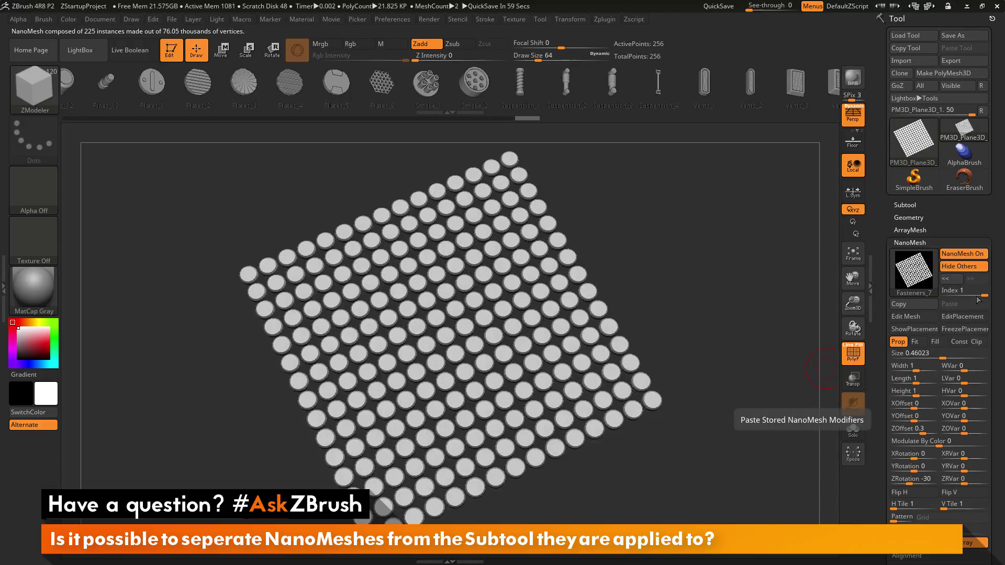
drag(977, 296, 942, 296)
mouse_move(762, 369)
mouse_down()
mouse_move(755, 254)
mouse_move(750, 359)
mouse_up()
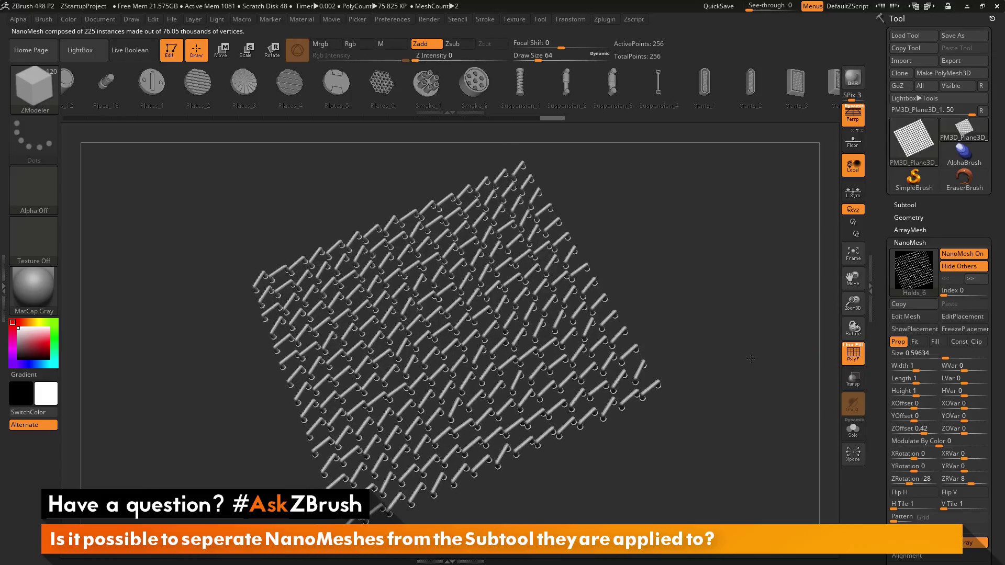
click(913, 329)
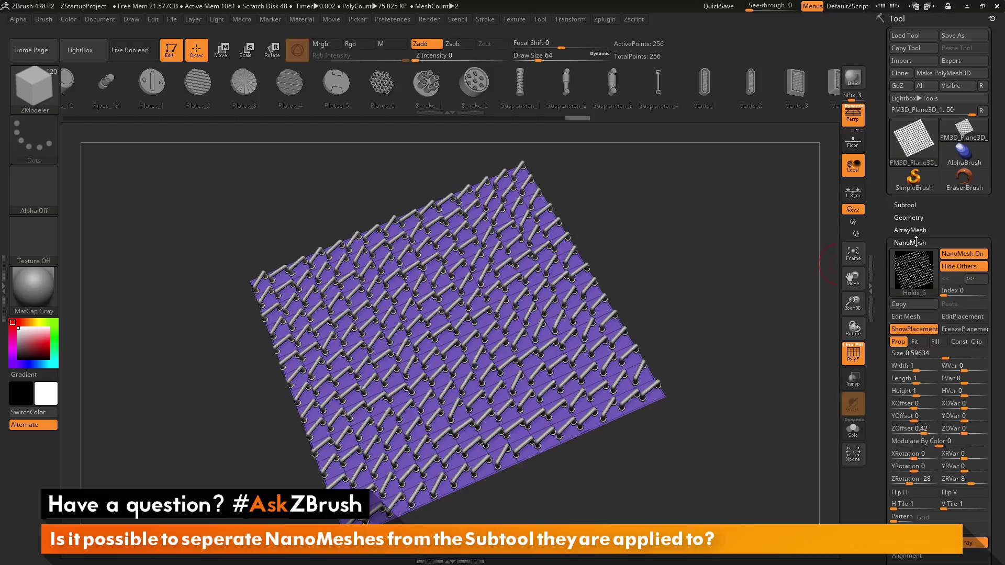
scroll(913, 360, down, 5)
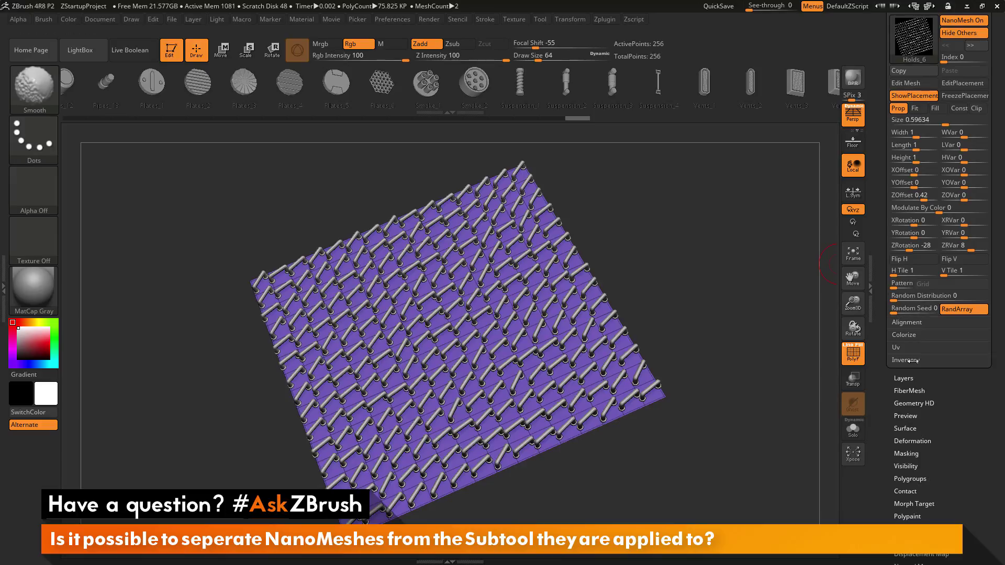
Convert the Holds NanoMesh to real geometry with Inventory > One To Mesh.
click(912, 360)
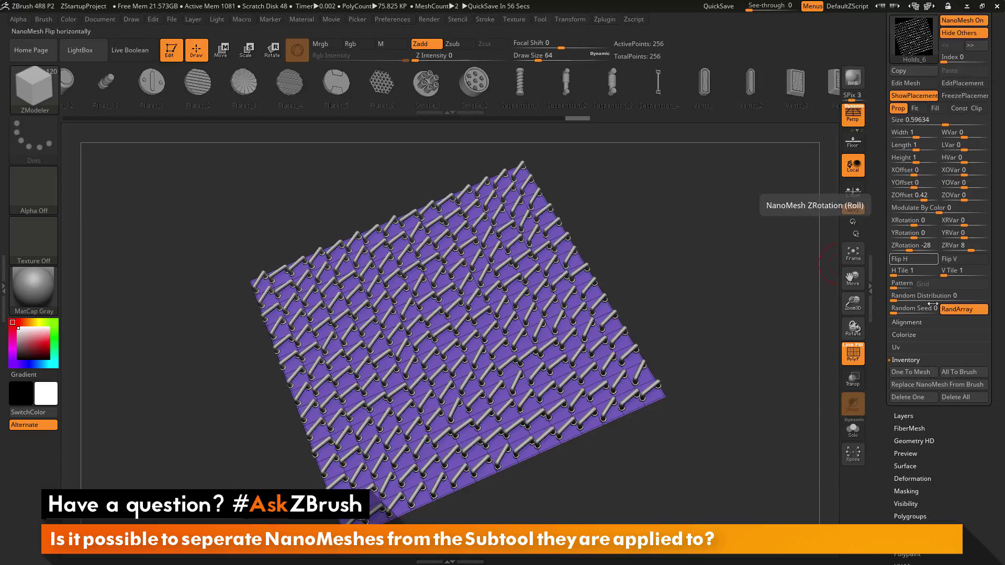
click(894, 372)
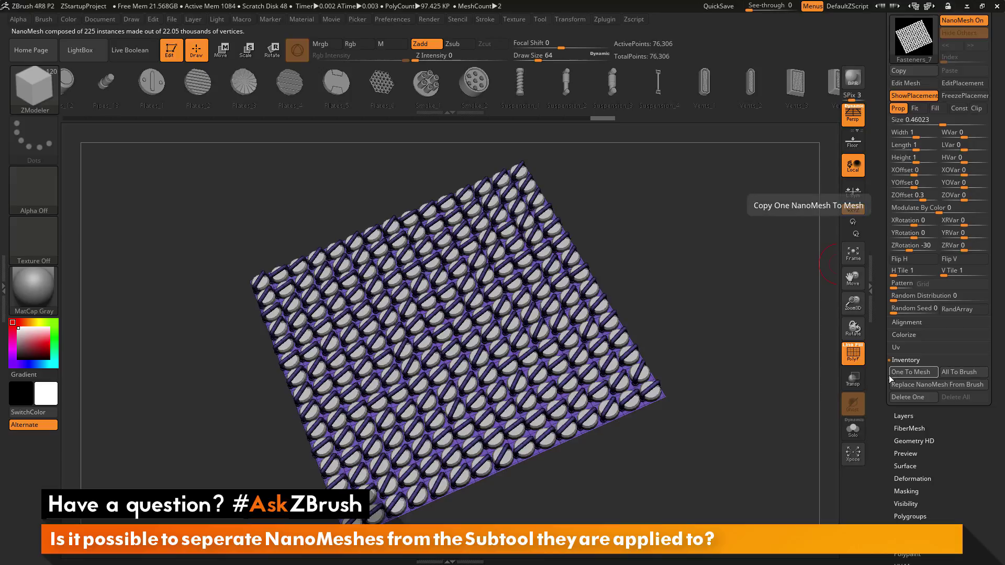
click(890, 375)
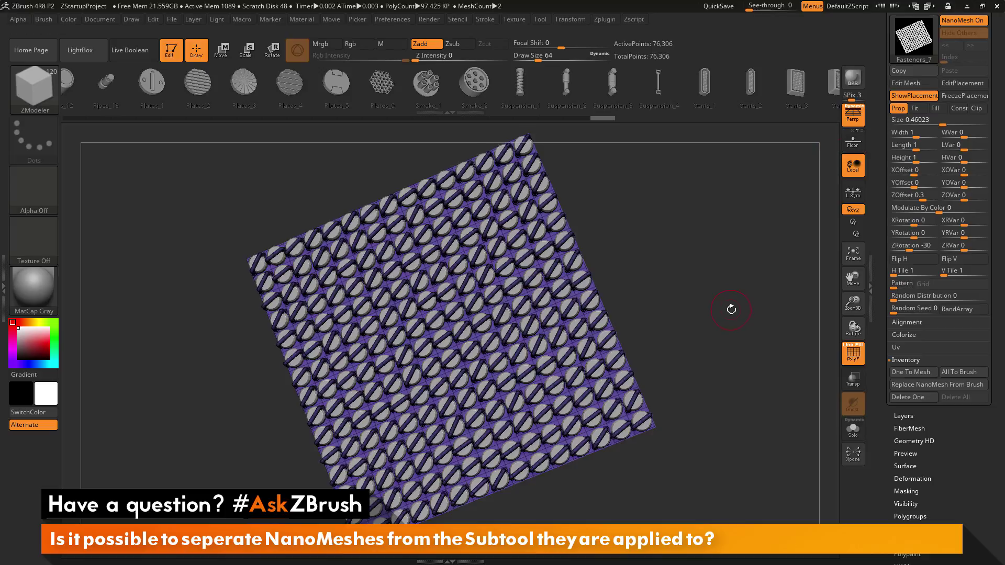
Switch NanoMesh display off and zoom in close on the plane.
drag(731, 309, 736, 282)
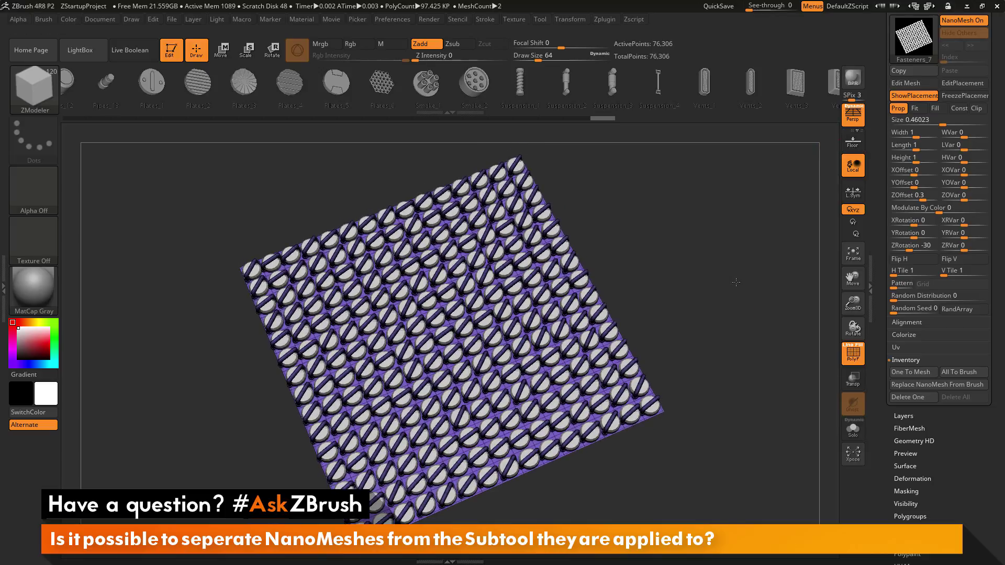
click(959, 19)
drag(733, 242, 716, 308)
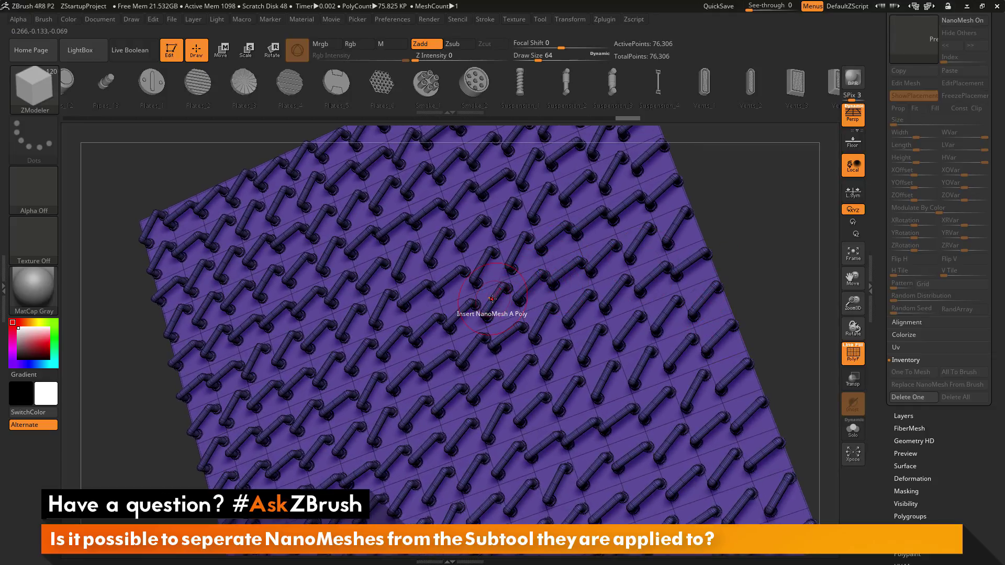
Hide the flat base plane with a Ctrl+Shift click, leaving only the 75.6 KP handle geometry.
drag(807, 275, 753, 241)
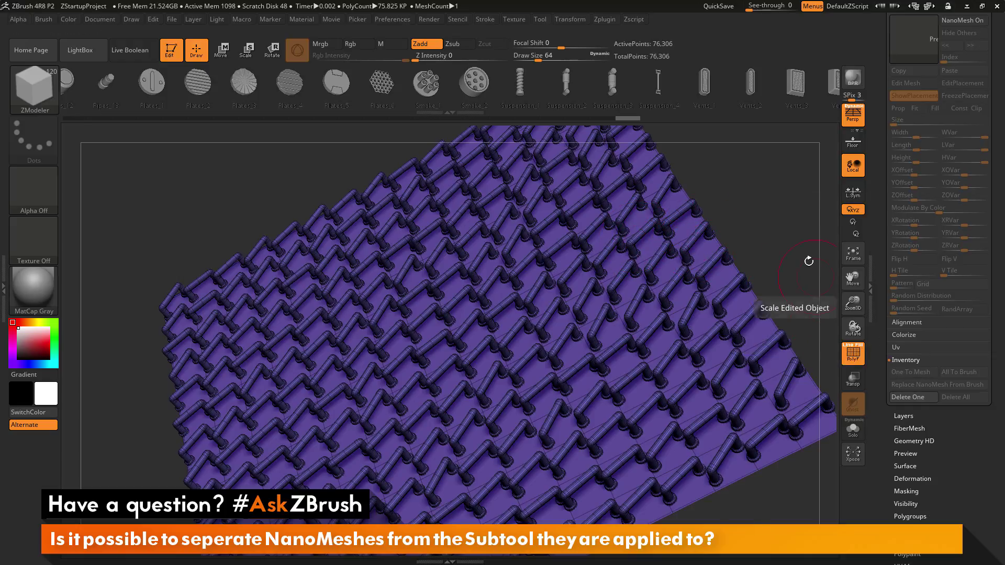
drag(785, 252, 765, 287)
key(ctrl+shift)
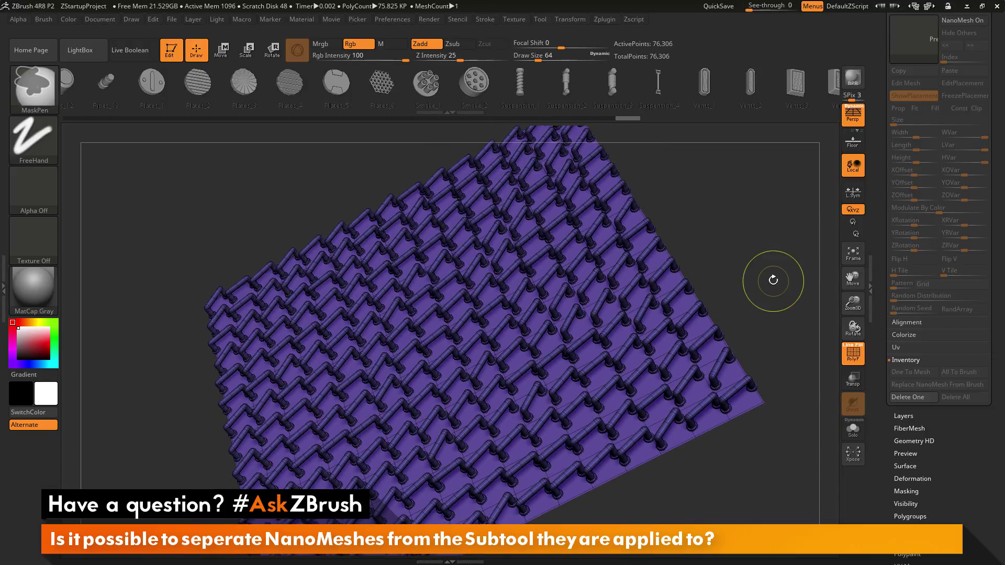
ctrl+alt+shift+click(675, 290)
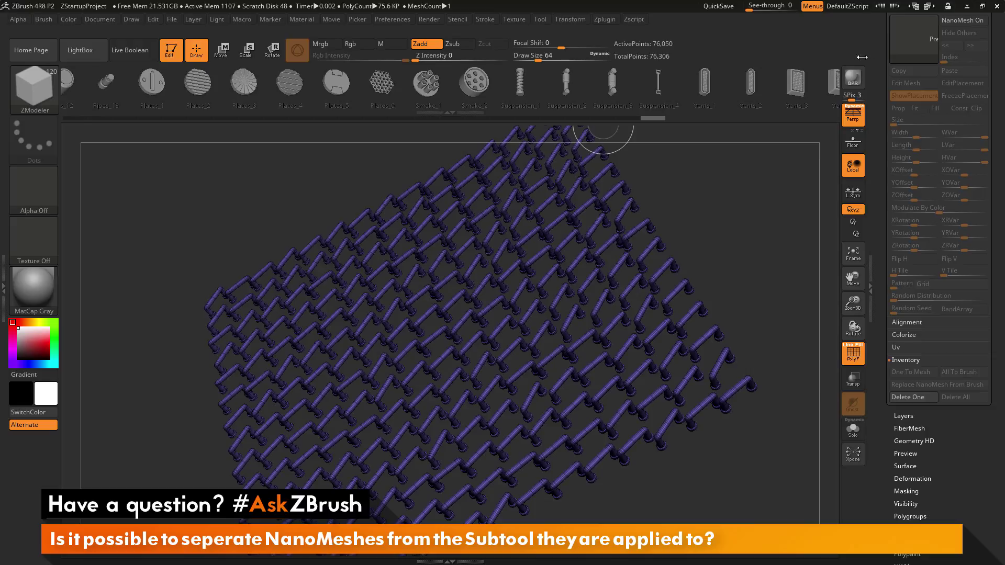
Split Hidden to separate PM3D_Plane3D_1 (75,600 polys) from PM3D_Plane3D_2 (225 polys).
drag(878, 60, 874, 153)
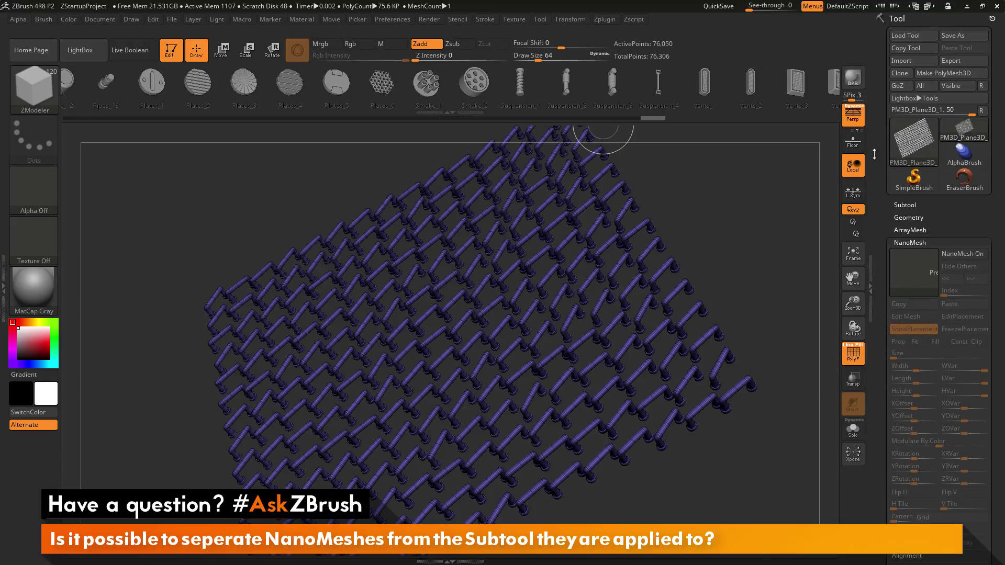
key(shift)
click(907, 204)
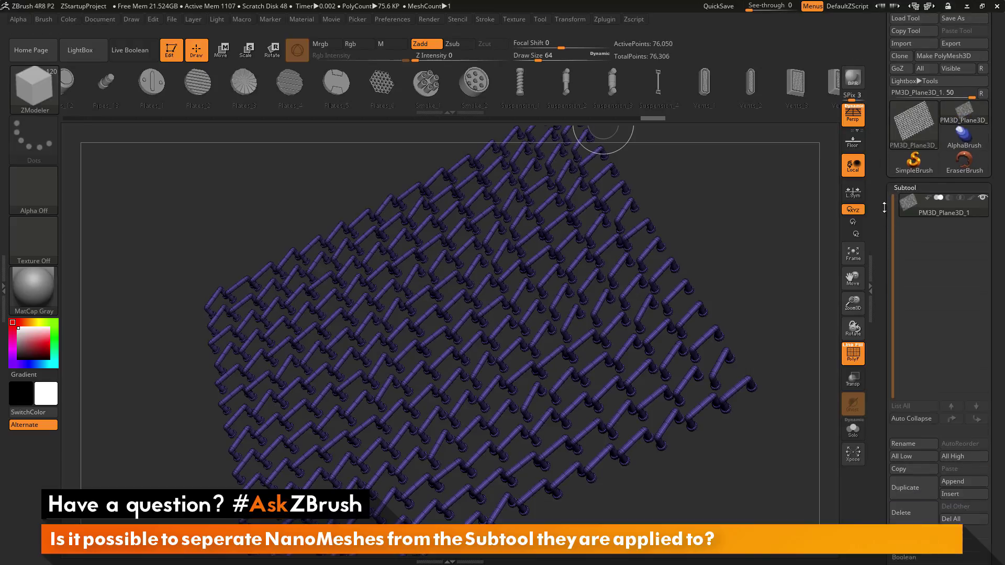
key(shift)
click(927, 316)
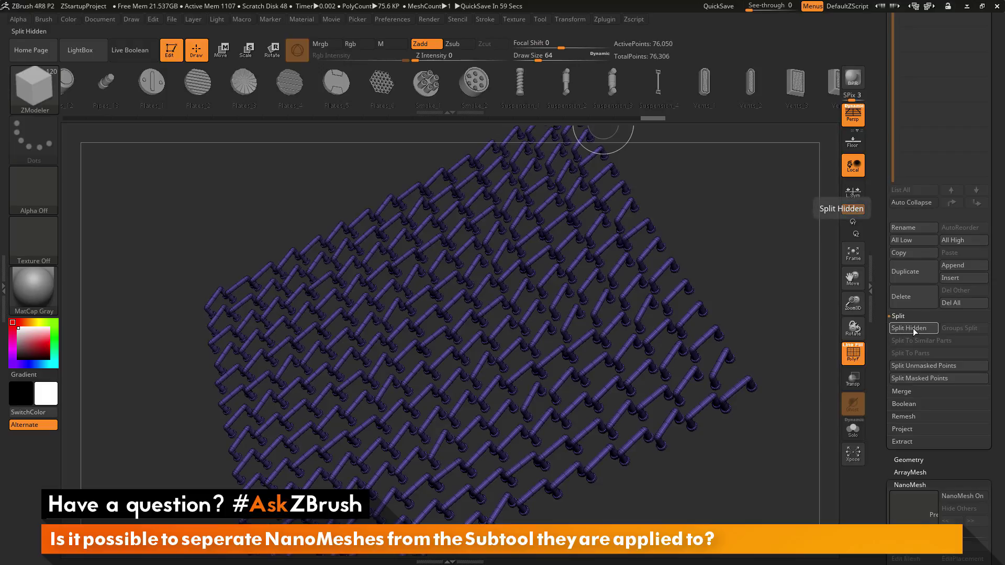
click(912, 329)
scroll(937, 209, up, 3)
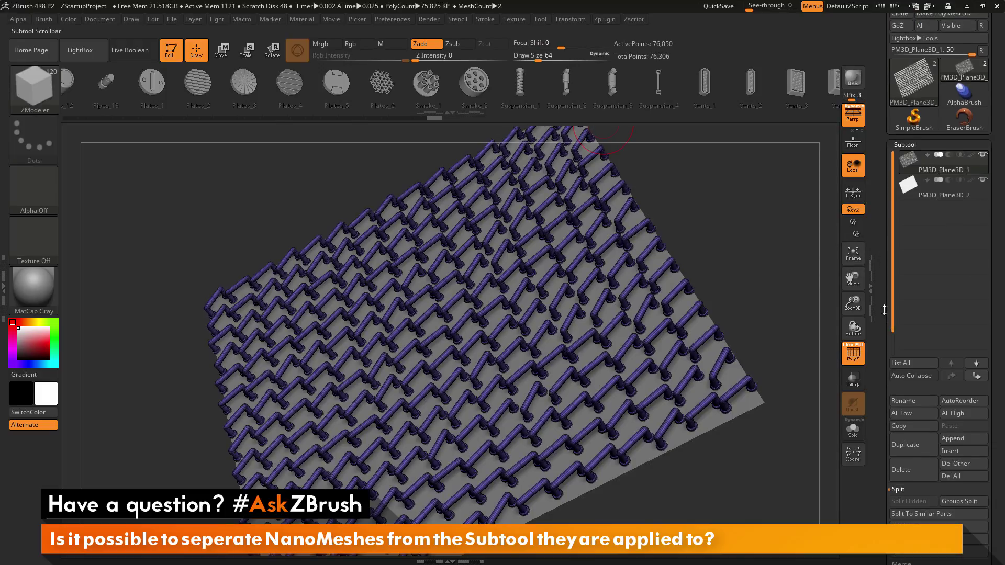
mouse_move(932, 193)
mouse_move(930, 159)
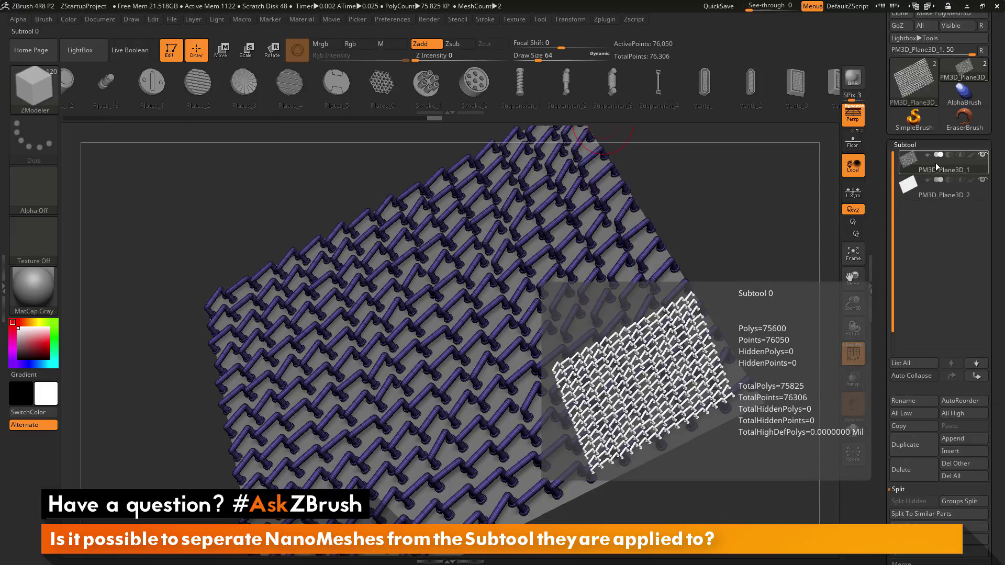
Hide the white plane and handles subtools and make PM3D_Plane3D_2 the active subtool.
click(982, 181)
drag(784, 257, 836, 243)
click(948, 193)
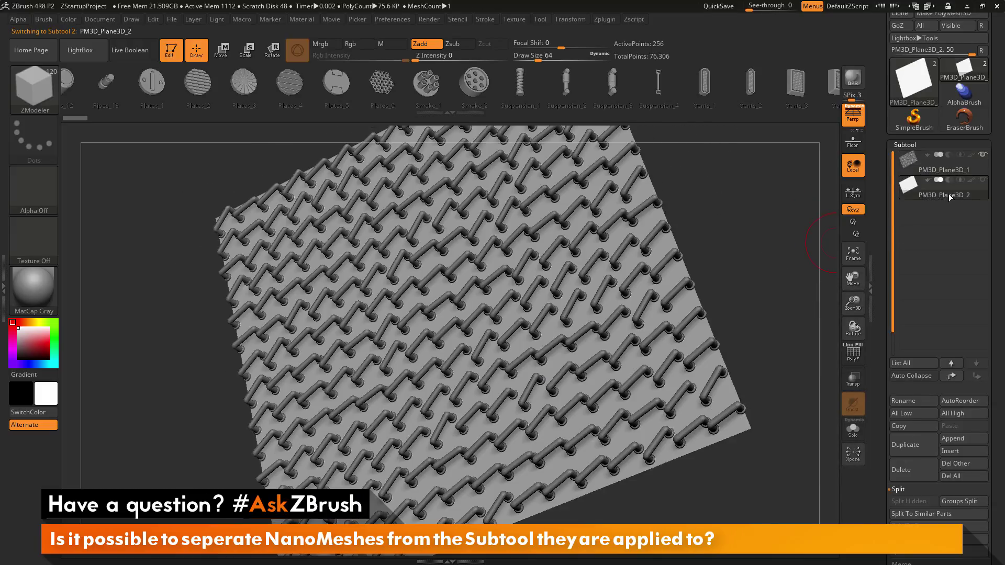
click(982, 154)
scroll(879, 312, down, 10)
Turn on the Fasteners_7 NanoMesh and PolyF wireframe on PM3D_Plane3D_2.
click(966, 224)
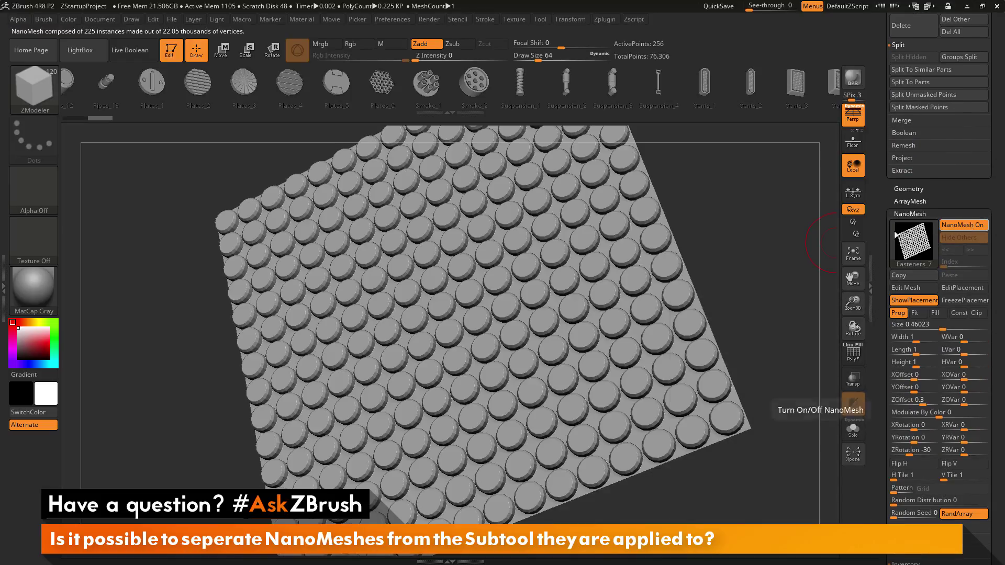
drag(792, 309, 795, 285)
click(853, 353)
mouse_move(768, 403)
mouse_down()
mouse_move(769, 377)
mouse_move(768, 397)
mouse_up()
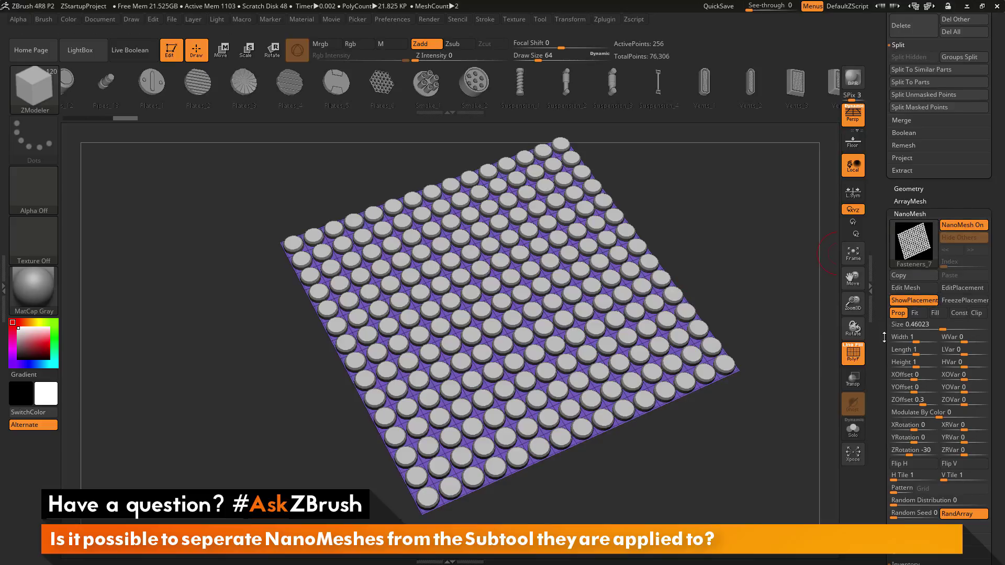
scroll(885, 247, down, 5)
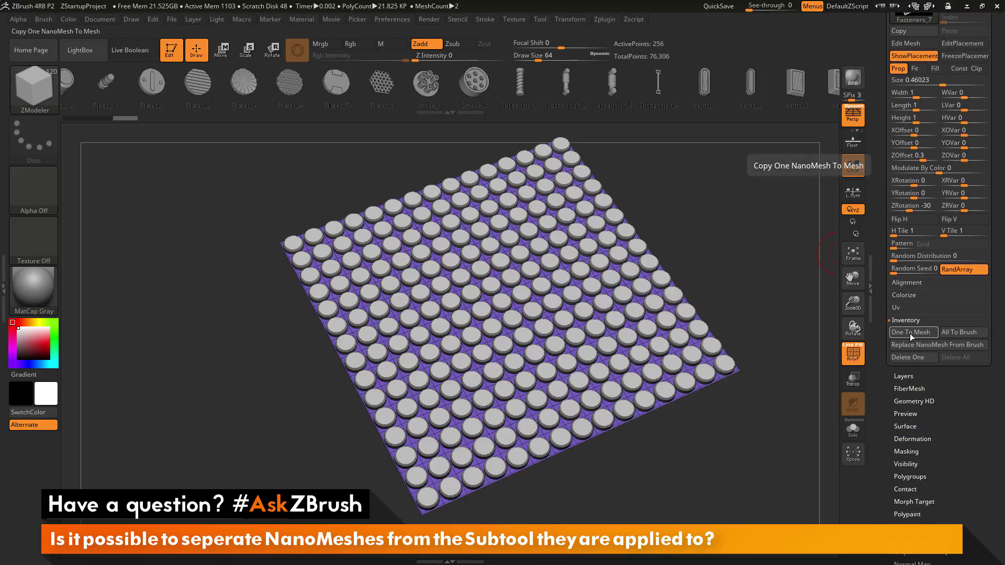
Convert Fasteners_7 to real geometry with One To Mesh and hide the plane's base polygons.
click(910, 333)
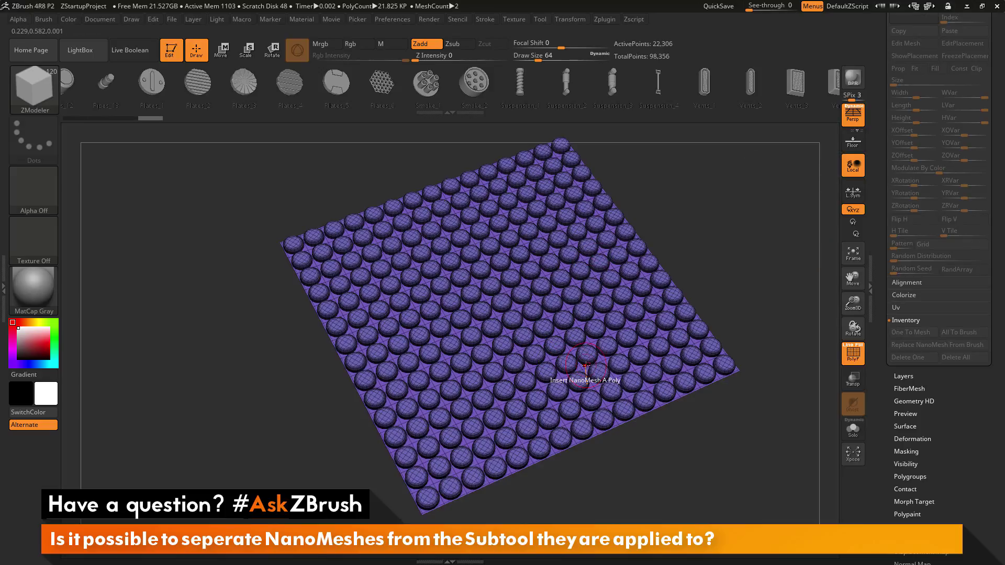
drag(756, 292, 746, 301)
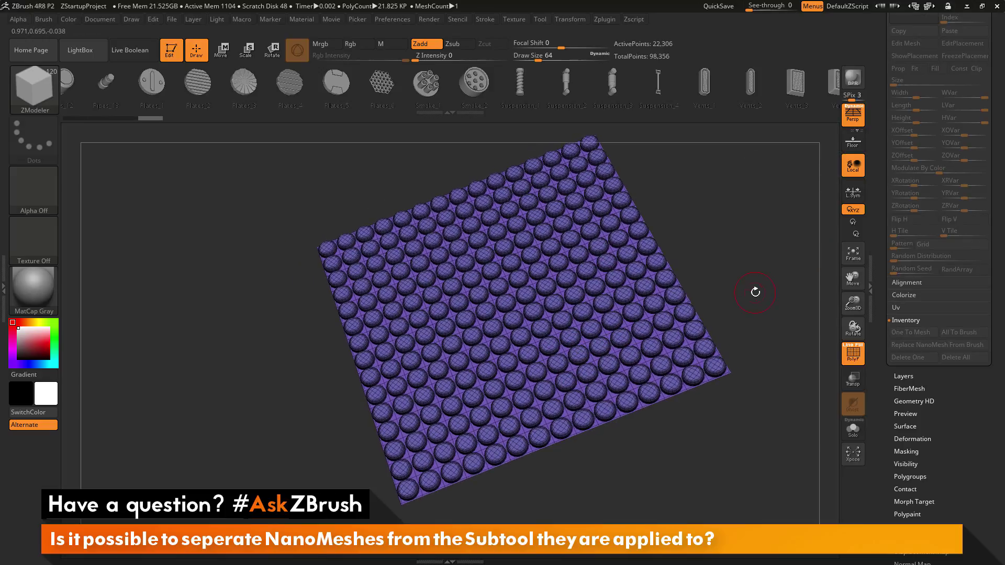
key(ctrl+shift)
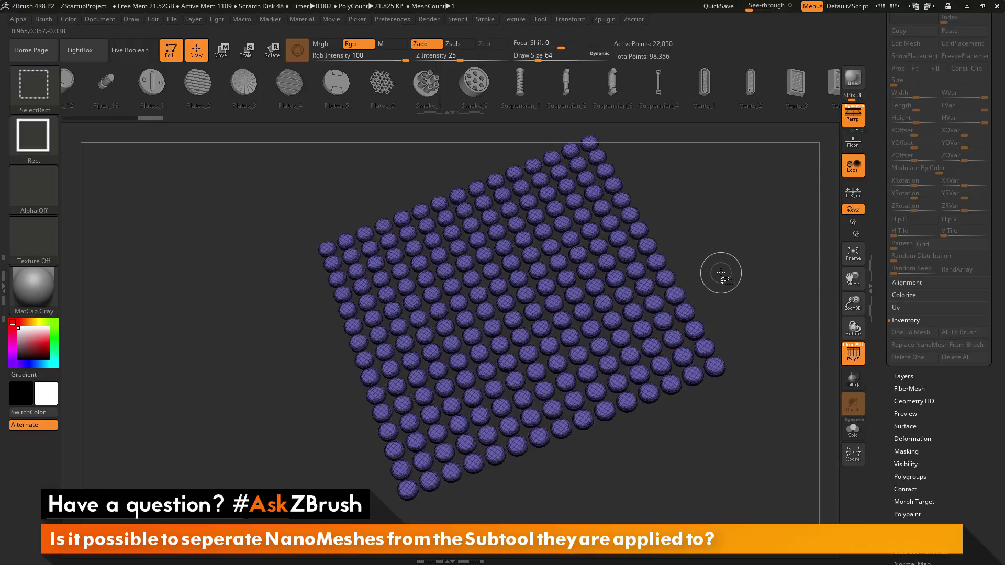
ctrl+shift+click(646, 289)
drag(880, 151, 879, 299)
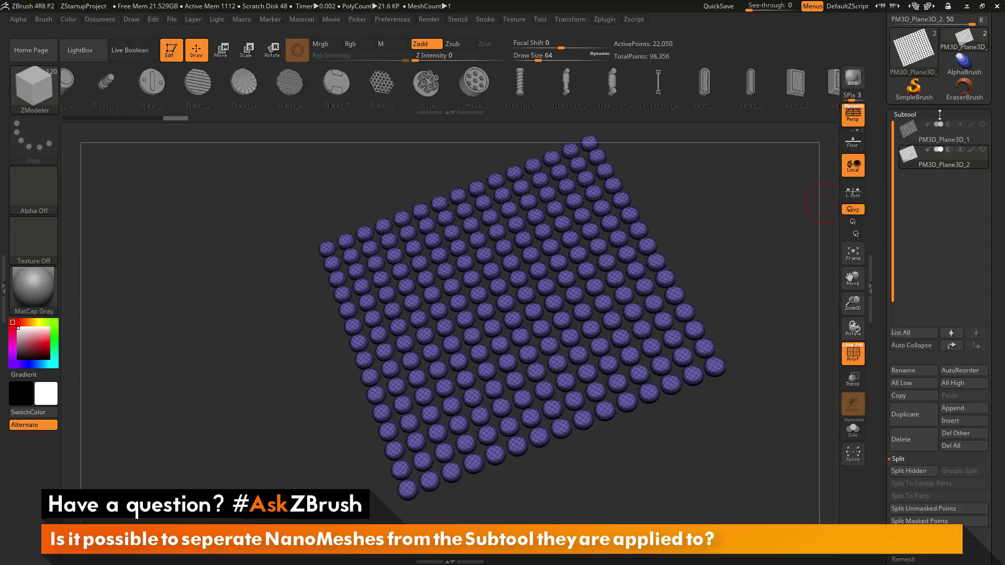
Split Hidden to create PM3D_Plane3D_3, then check the disc and new plane subtools.
drag(873, 366, 873, 275)
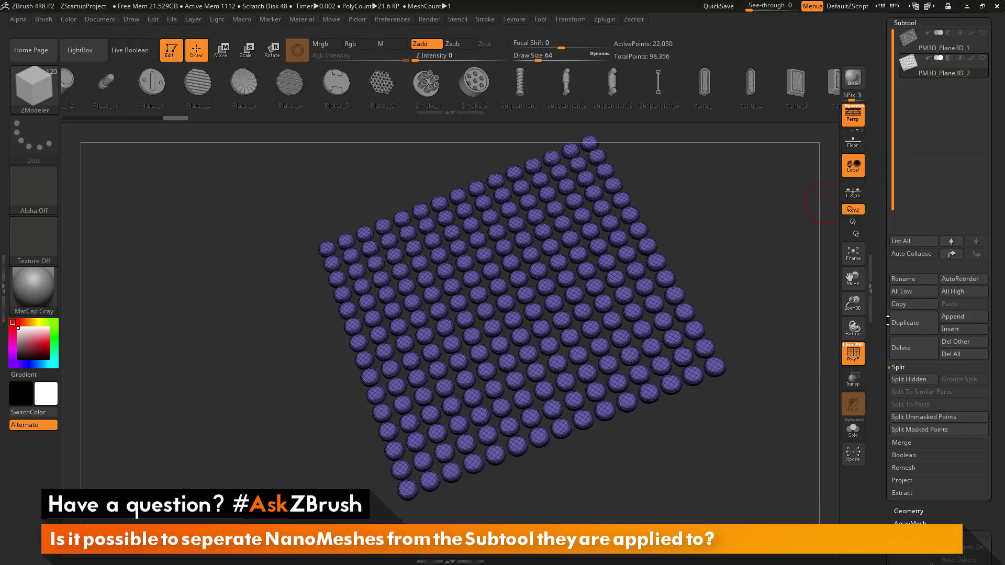
click(905, 379)
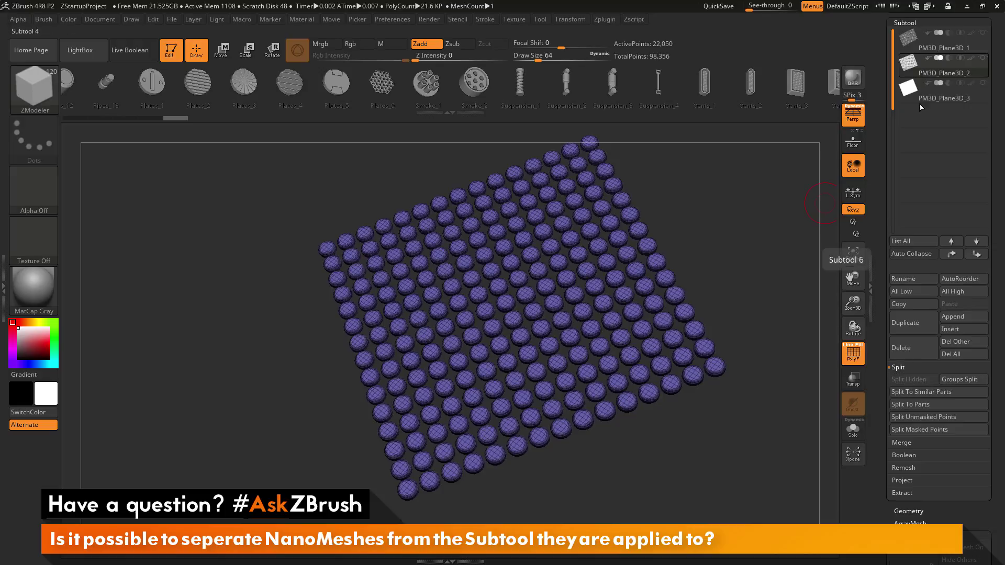
click(922, 67)
drag(773, 224, 770, 232)
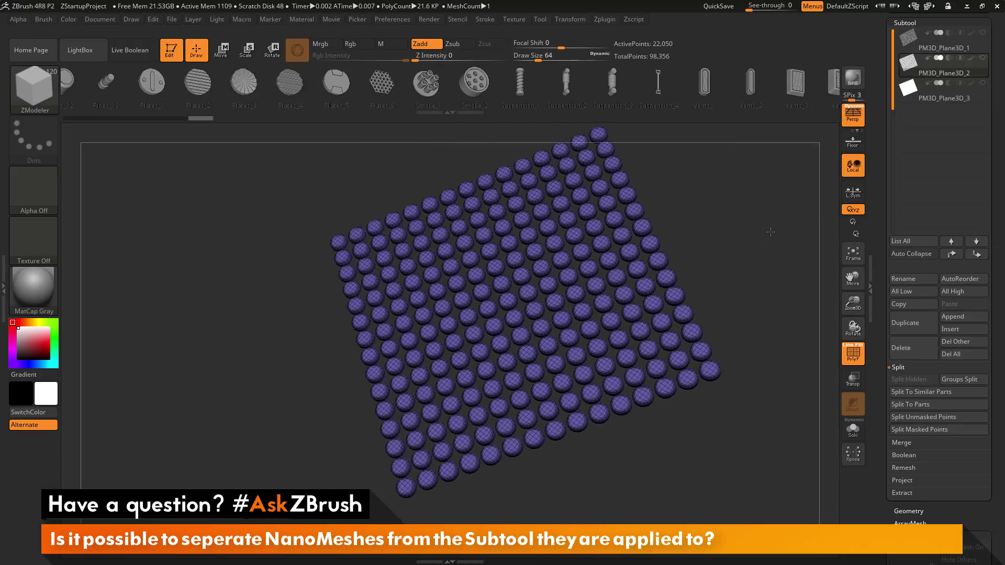
click(959, 101)
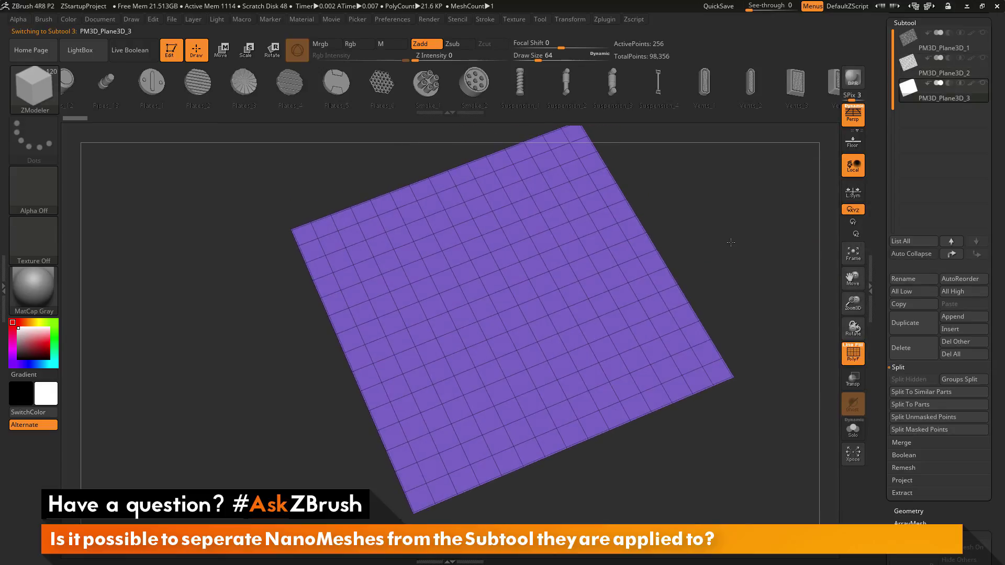
drag(881, 213, 881, 322)
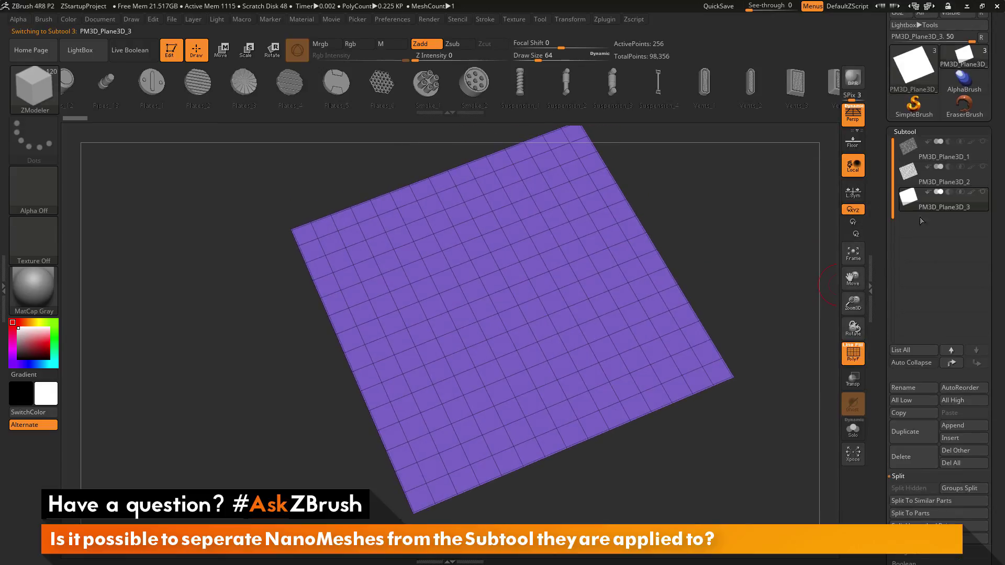
mouse_move(946, 150)
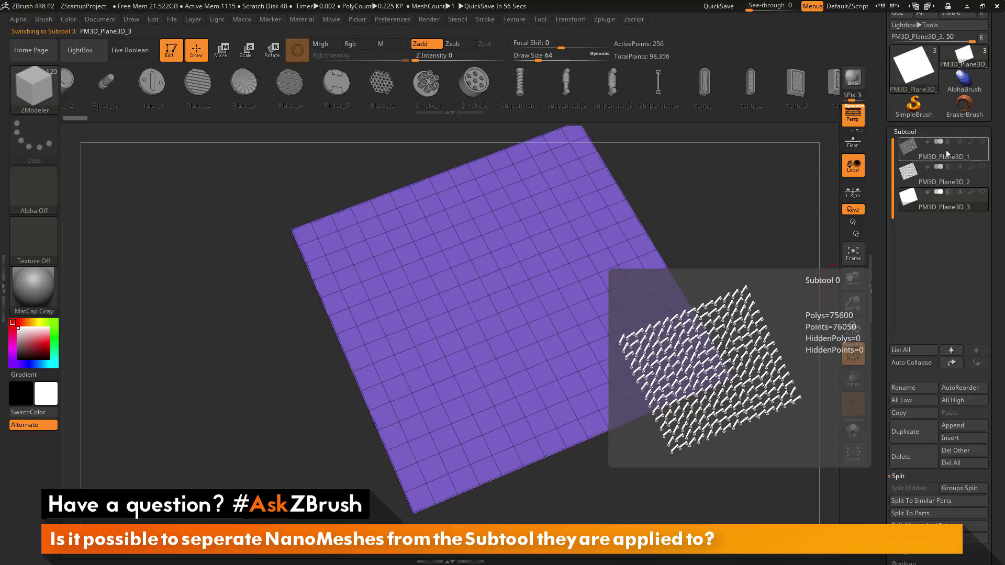
Check the handles, fastener discs and base plane subtools one by one, toggling PolyF on the plane.
click(947, 153)
click(934, 178)
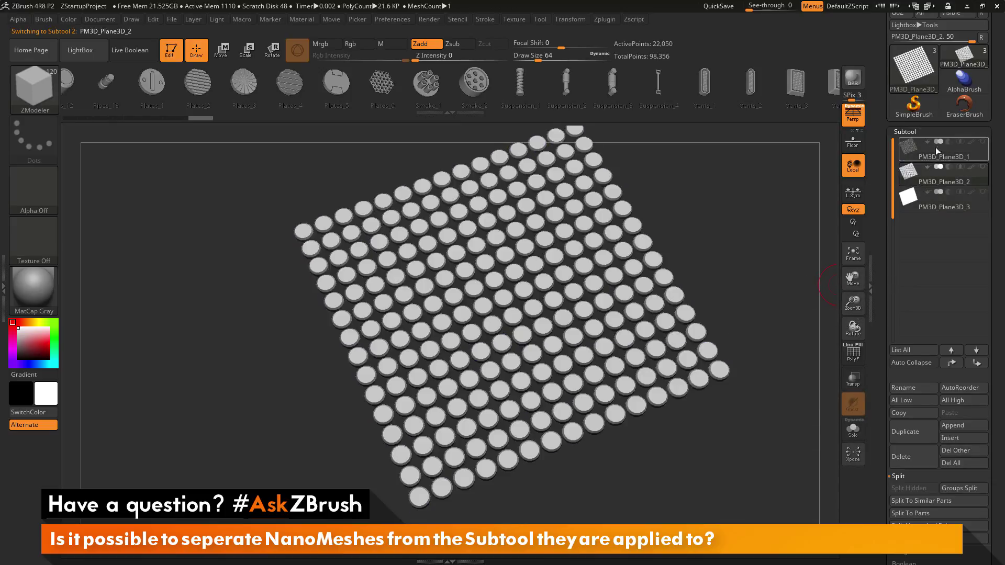
click(938, 156)
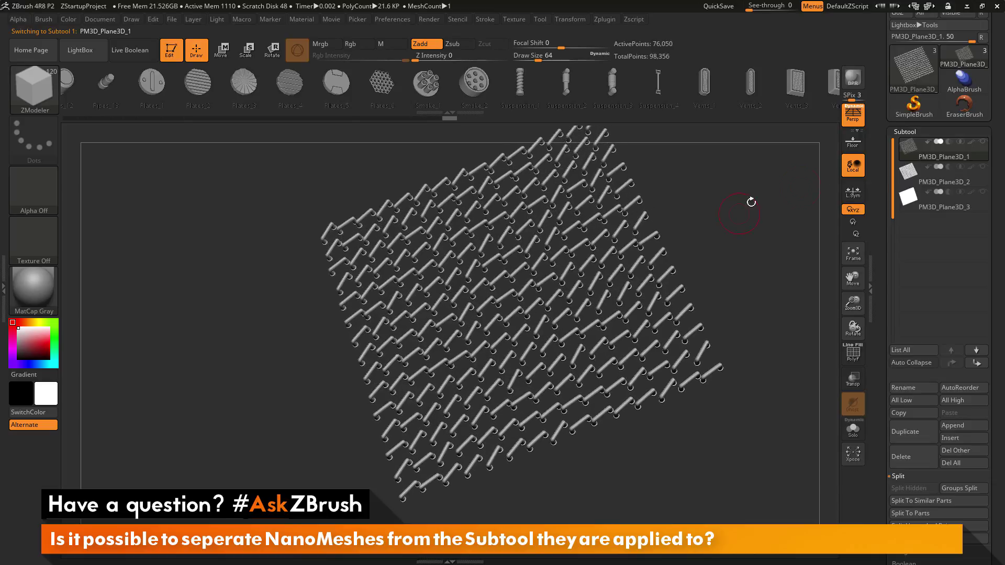
click(936, 178)
click(933, 205)
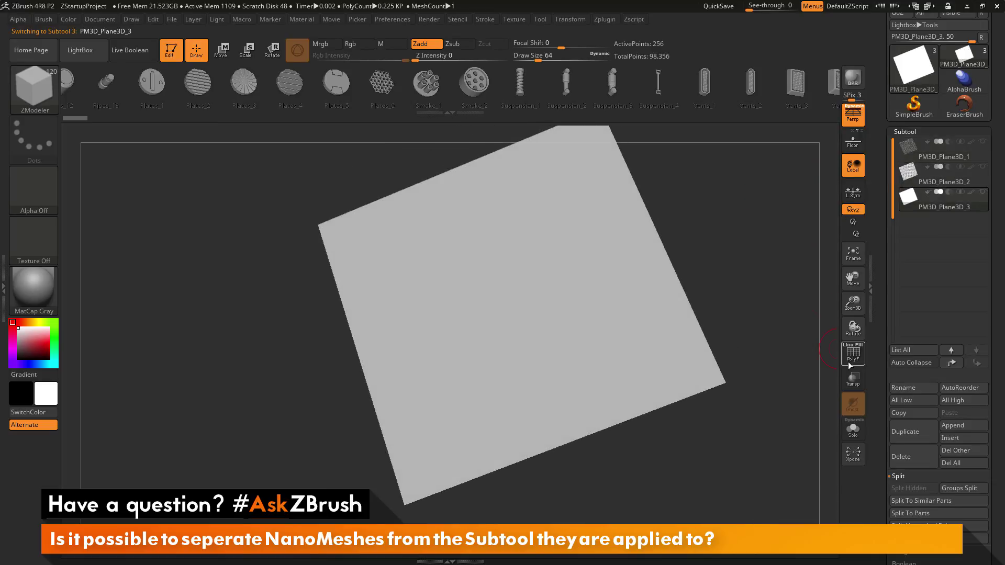
click(849, 361)
click(849, 361)
drag(754, 262, 701, 232)
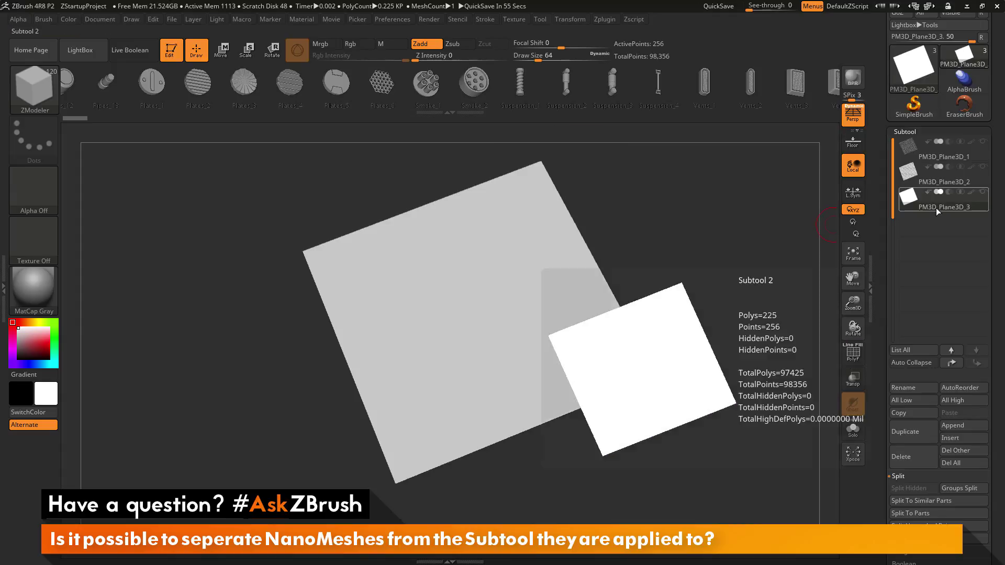
drag(895, 366, 895, 205)
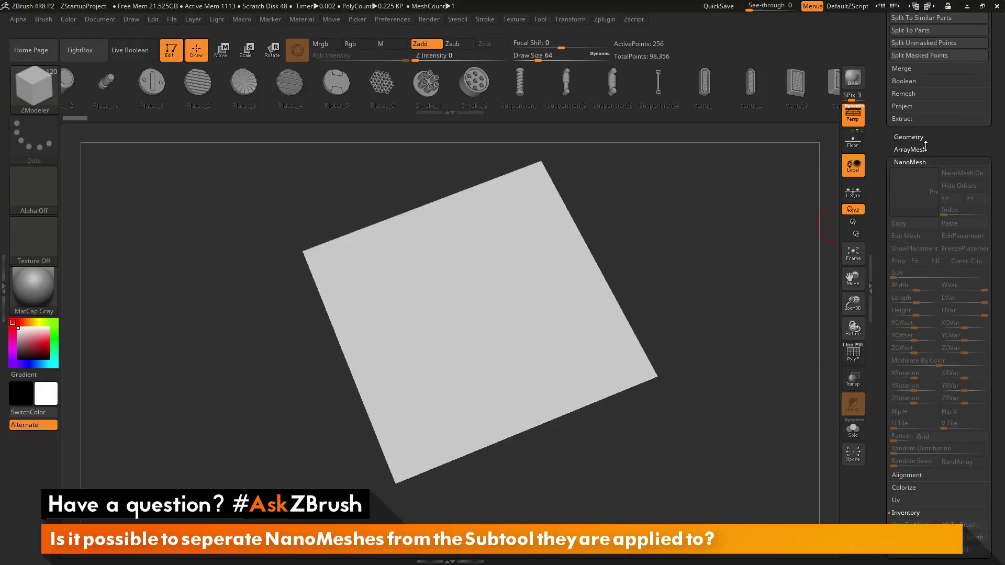
drag(881, 299, 881, 191)
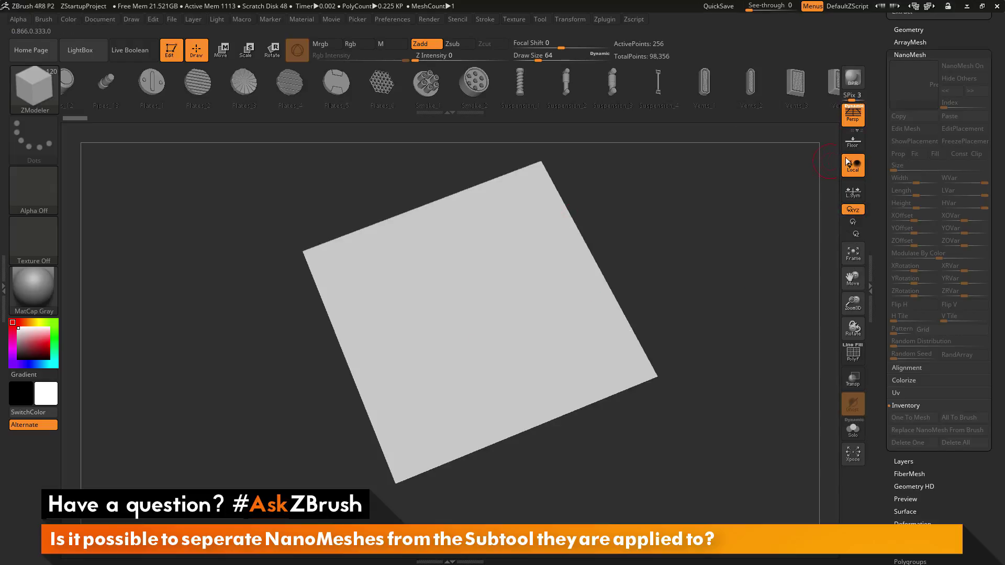
Make all three subtools visible together and switch to the ZModeler brush.
click(877, 113)
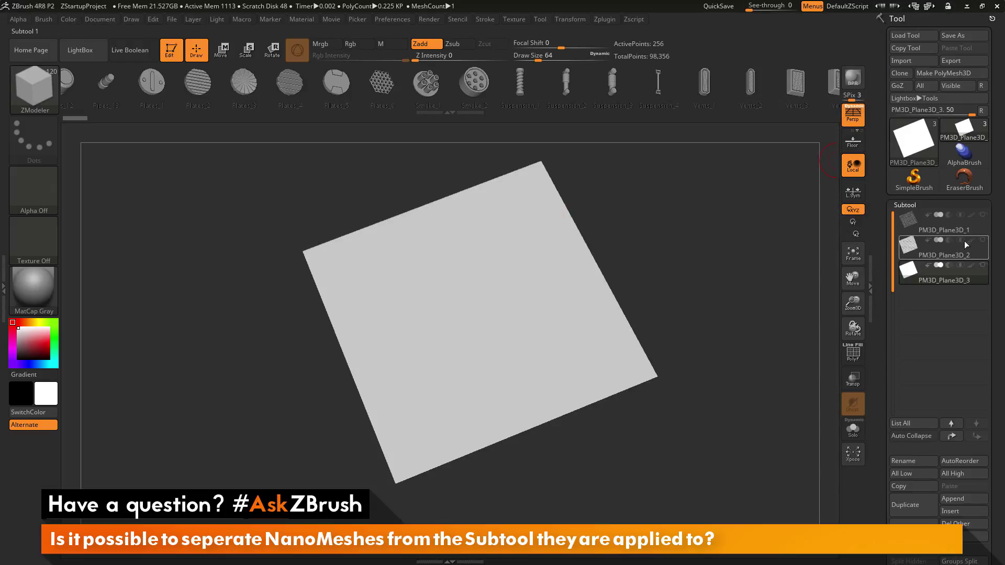
click(983, 267)
key(b)
key(z)
key(m)
mouse_move(770, 230)
mouse_down()
mouse_move(752, 264)
mouse_move(755, 301)
mouse_move(766, 302)
mouse_up()
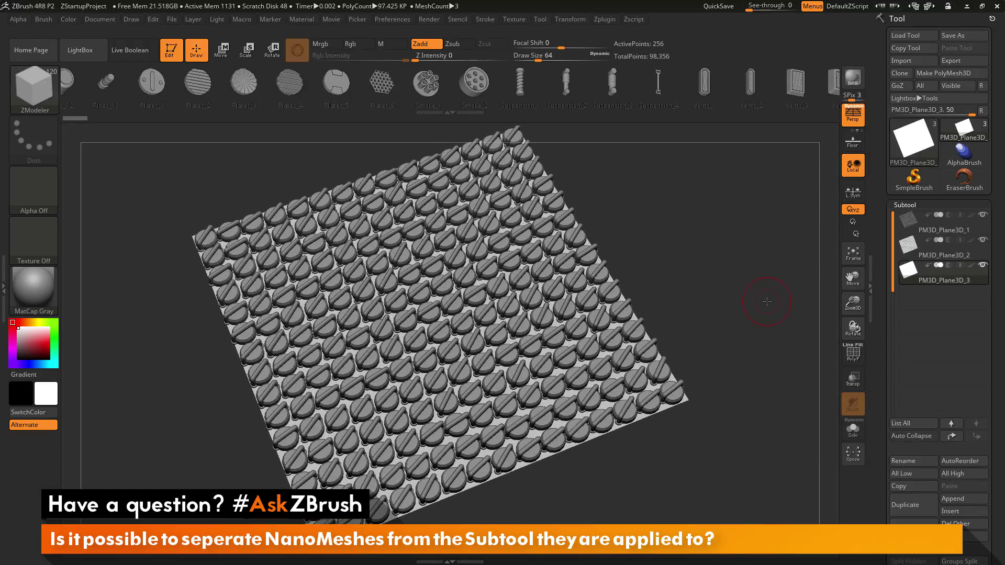